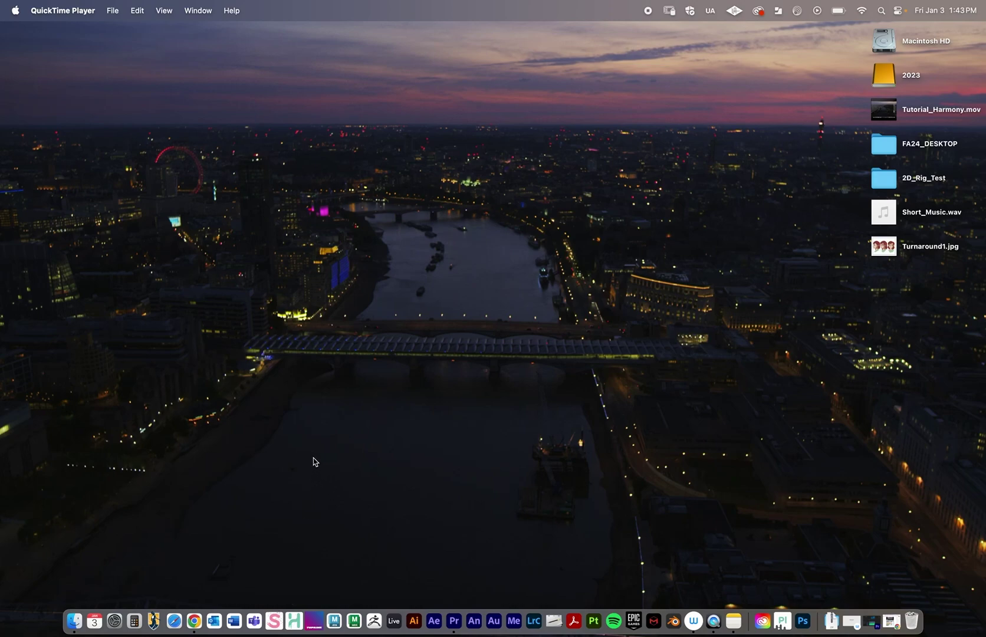
- Start Toon Boom Harmony 24 Premium from its Dock icon
click(294, 621)
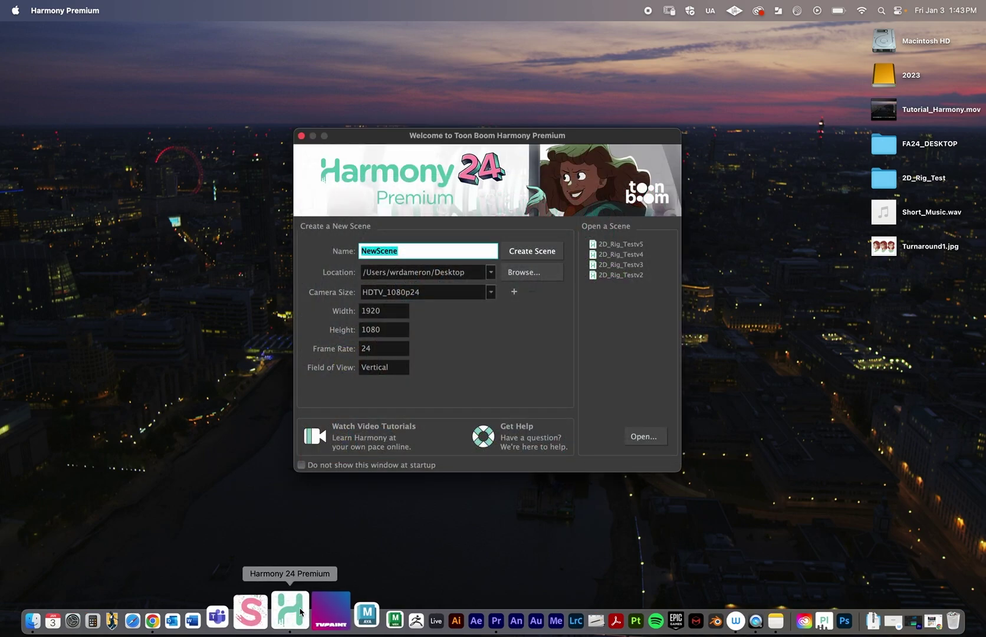
- Name the new scene Online_Demo and create it on the Desktop
drag(428, 136, 389, 103)
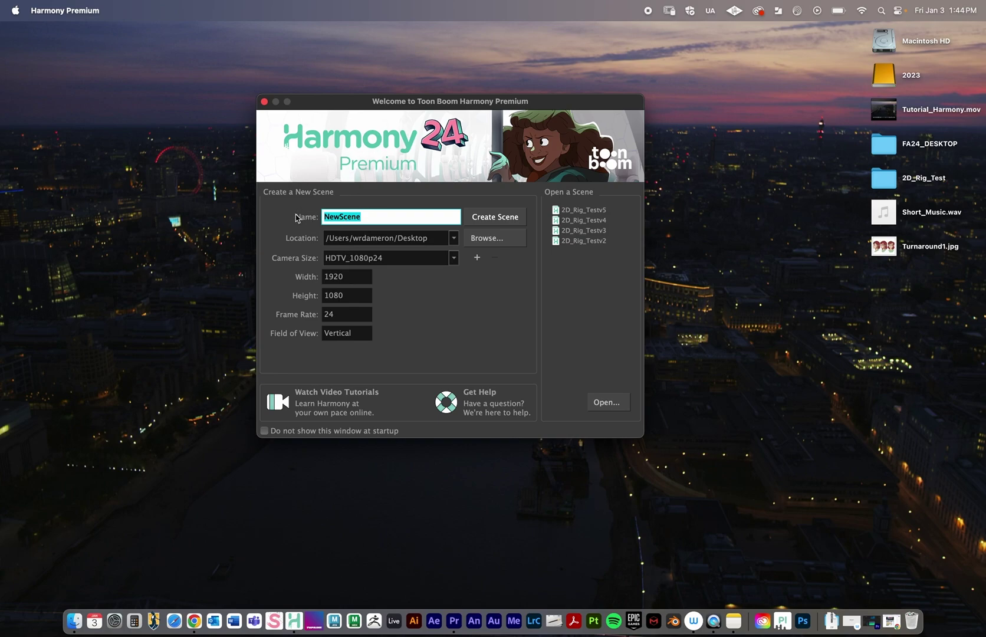
text(Online_Demo)
key(Return)
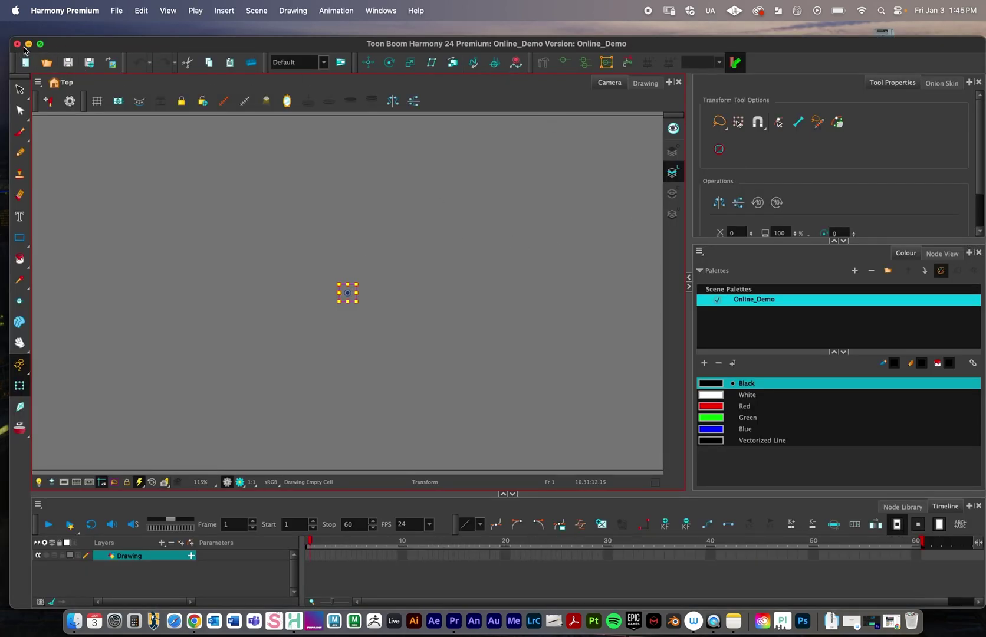
- Open the Online_Demo project folder in Finder alongside the Harmony window
click(29, 45)
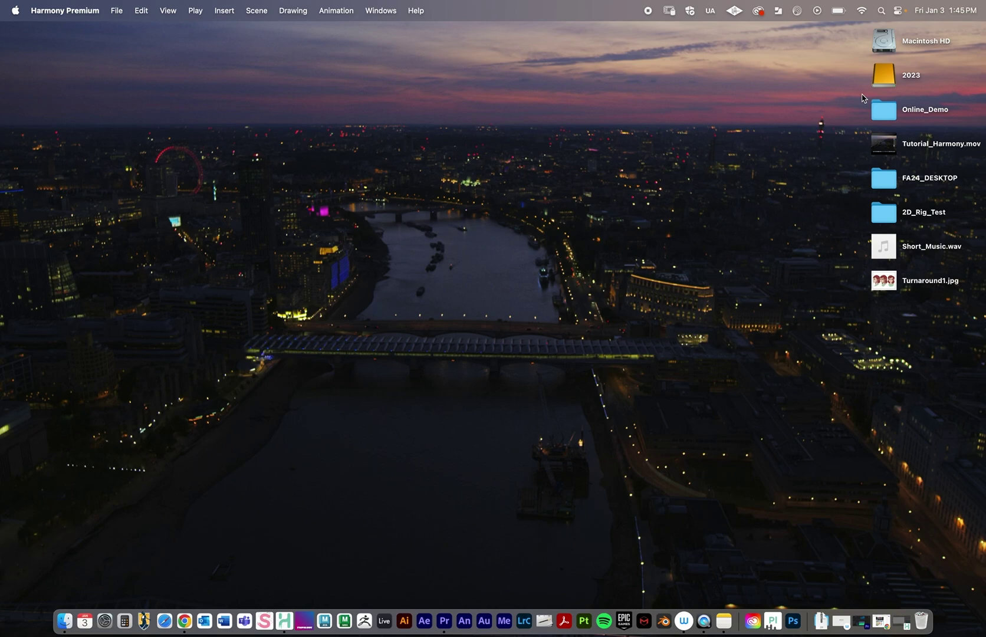
double_click(883, 110)
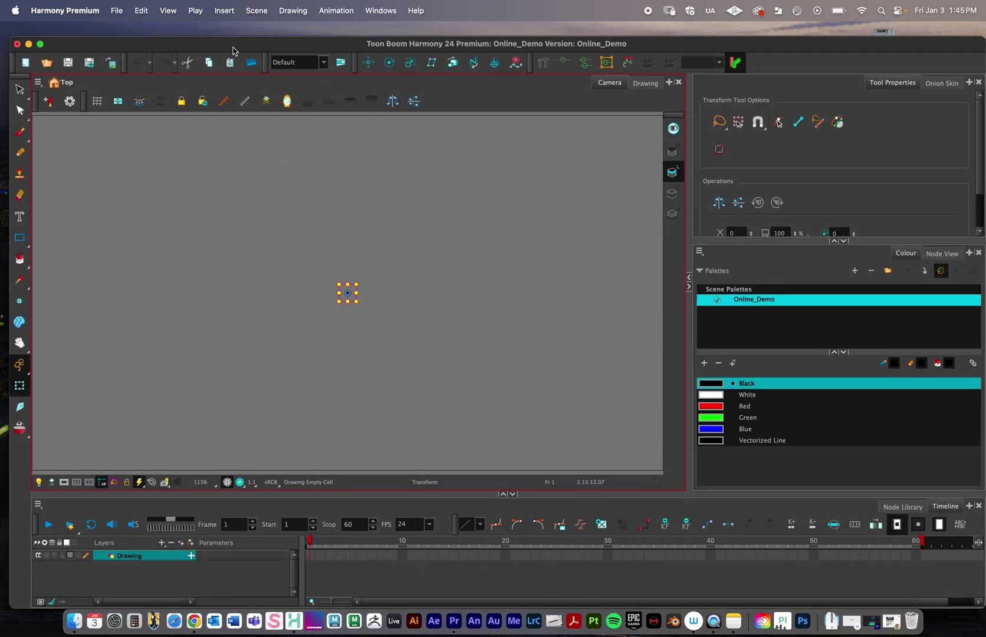
drag(235, 53, 316, 331)
drag(309, 125, 405, 40)
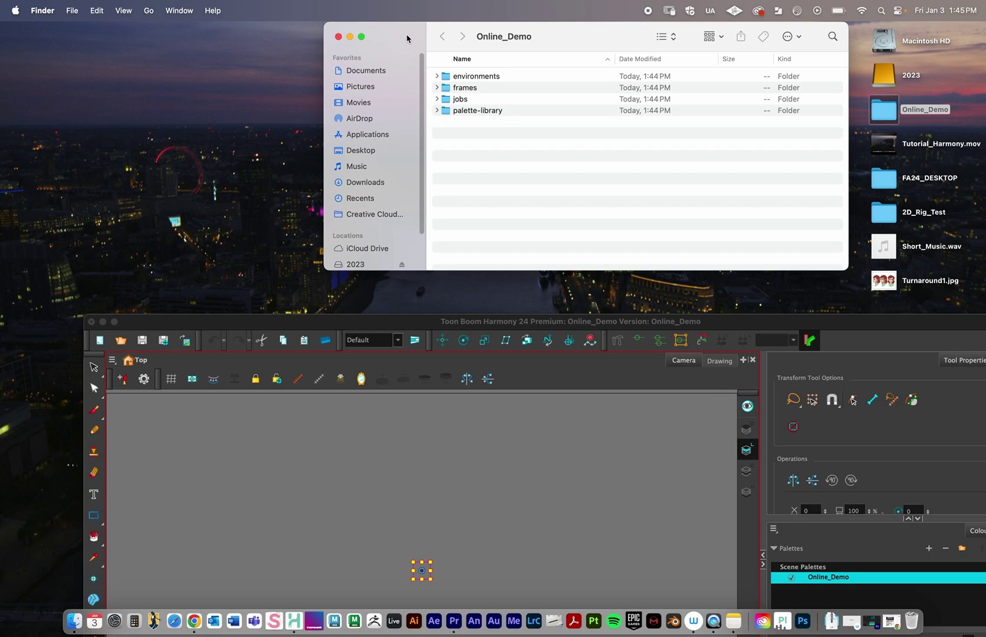
- Maximize the Harmony window and save the Online_Demo scene
drag(247, 321, 197, 125)
double_click(197, 125)
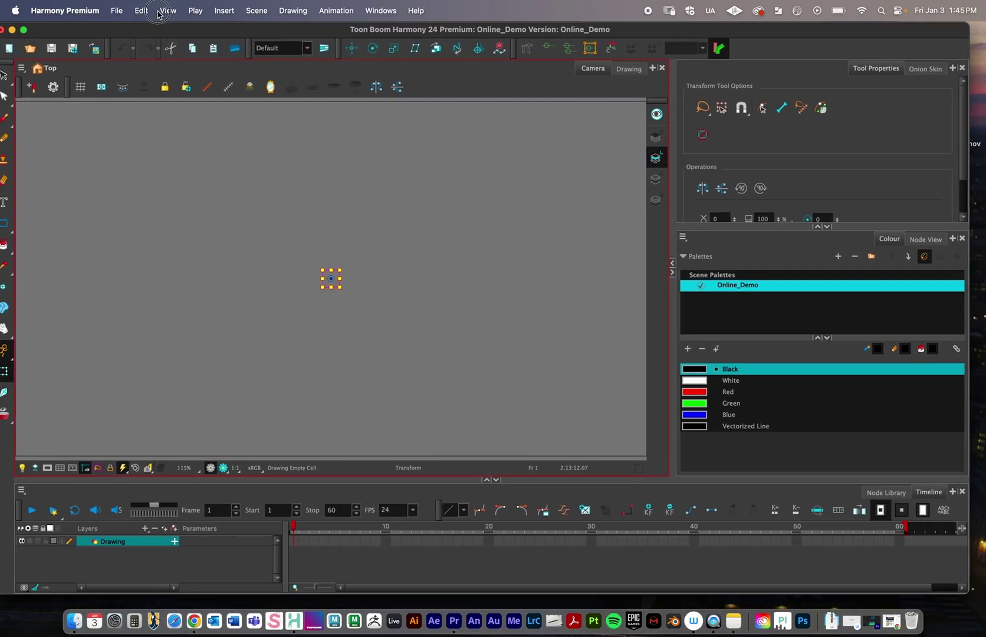
click(115, 10)
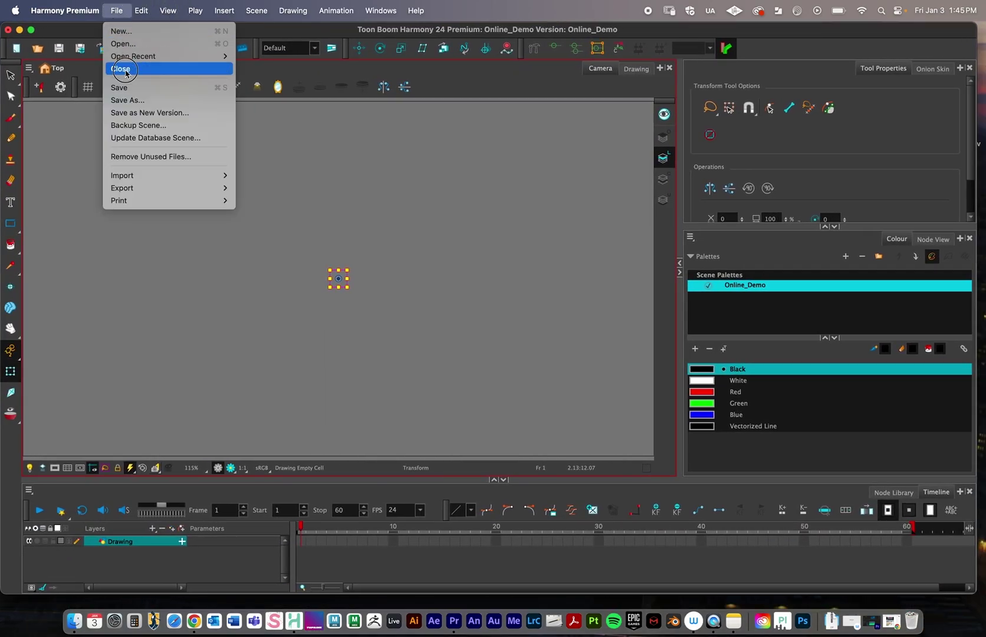
click(127, 87)
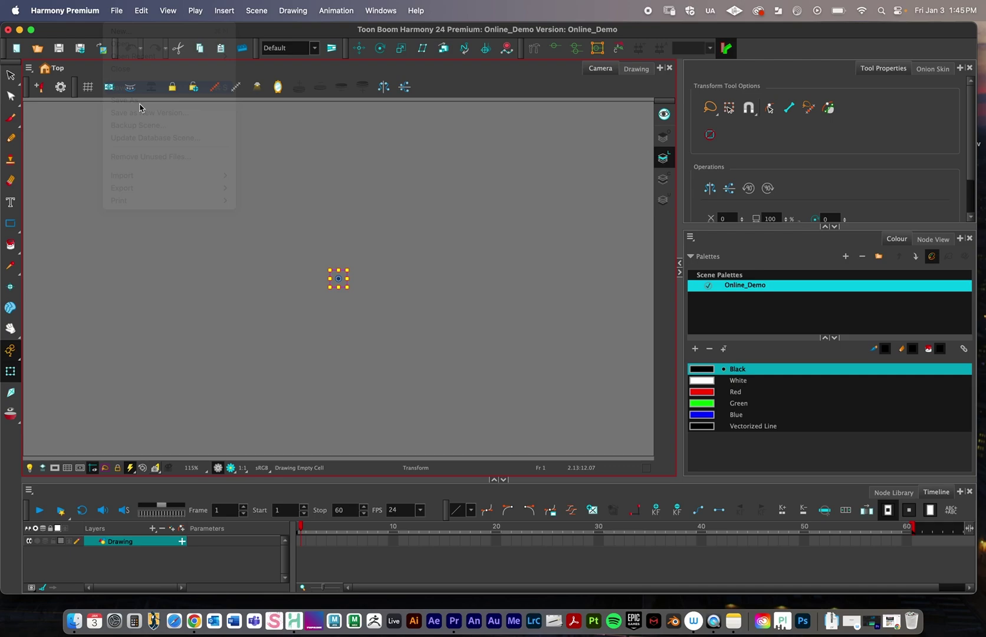
- Select Online_Demo.xstage in the Online_Demo Finder folder to confirm the scene was saved
click(20, 31)
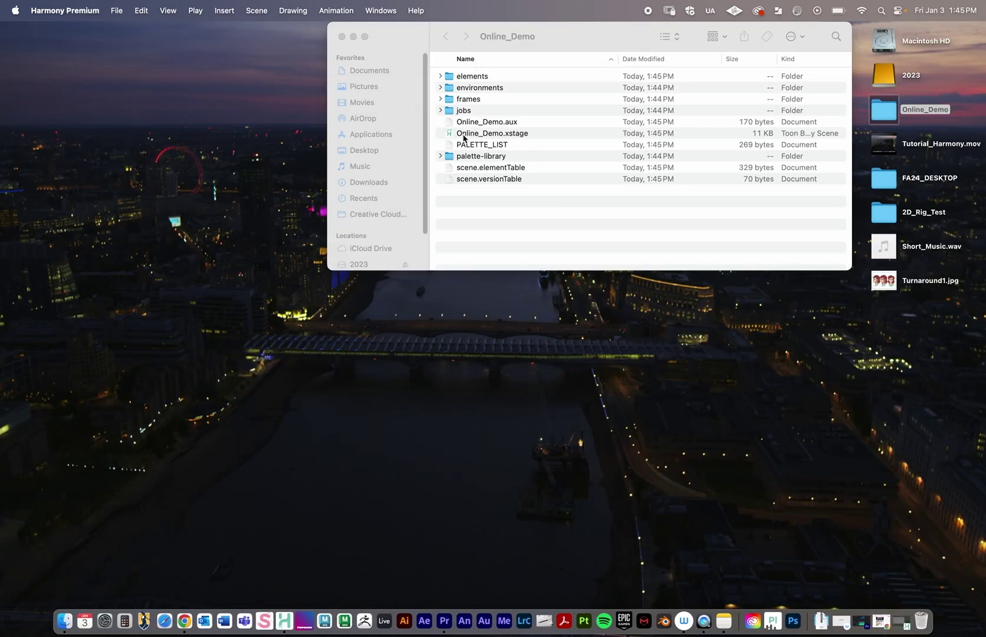
click(508, 137)
click(500, 138)
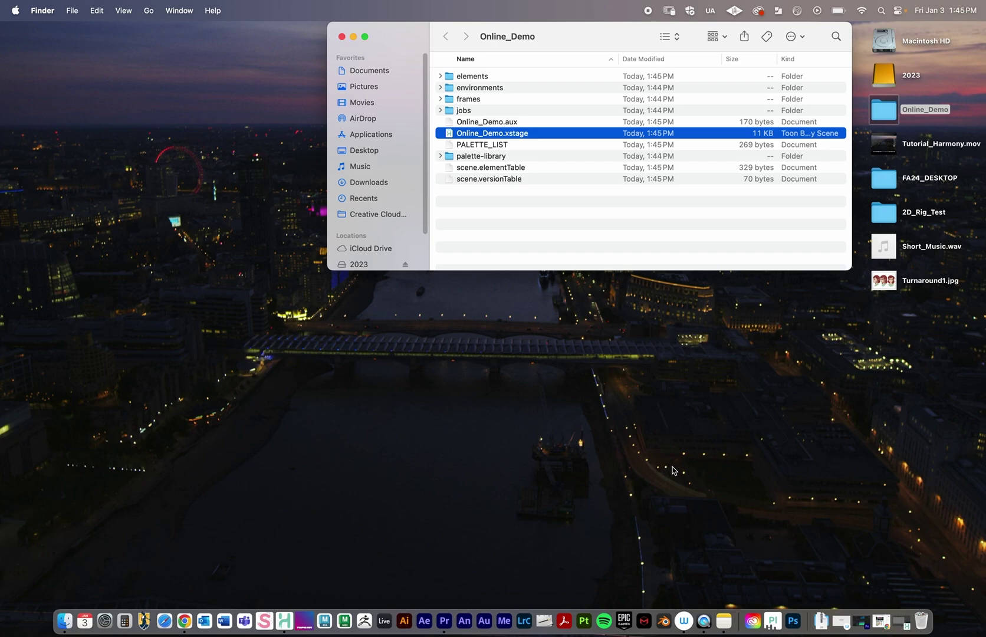
drag(557, 36, 519, 48)
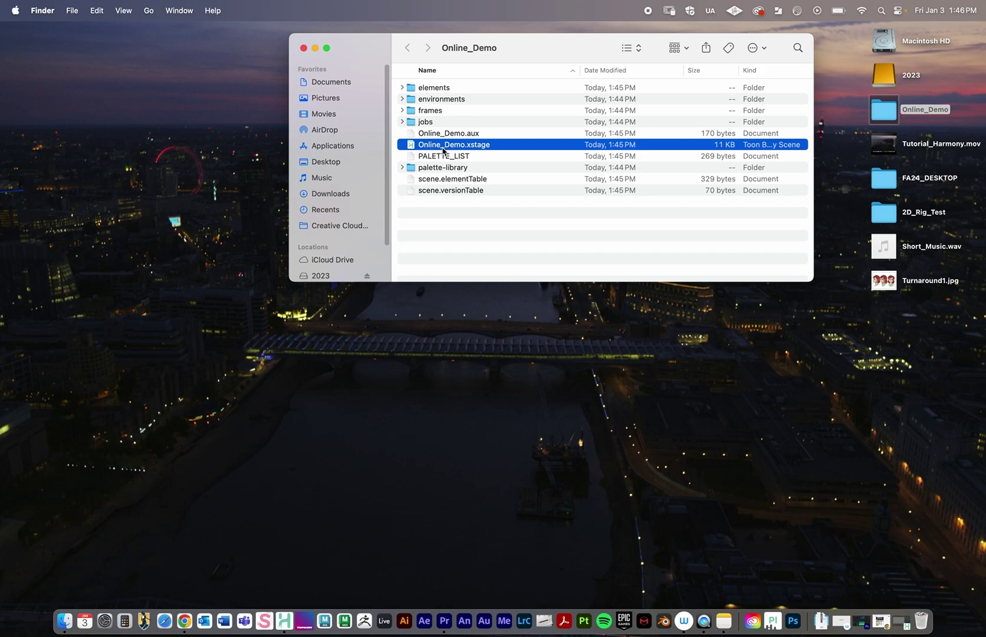
click(882, 619)
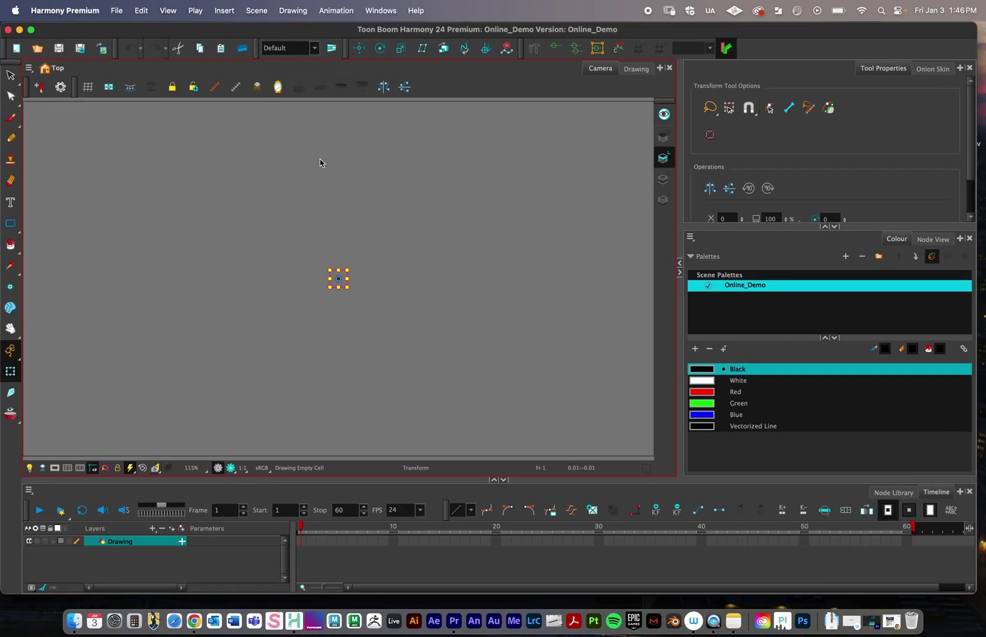
drag(319, 29, 214, 3)
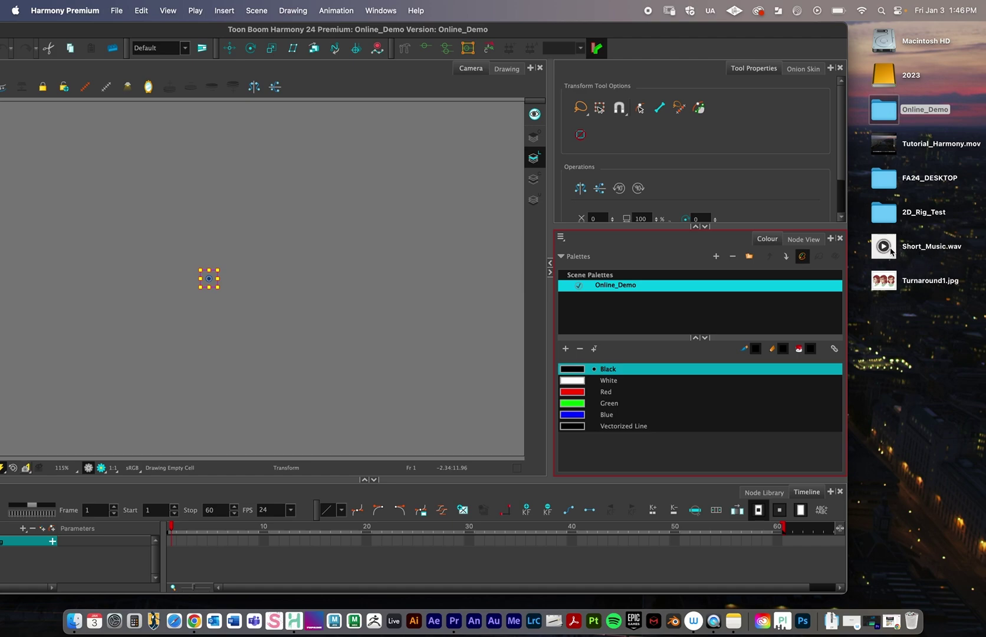
drag(234, 49, 382, 316)
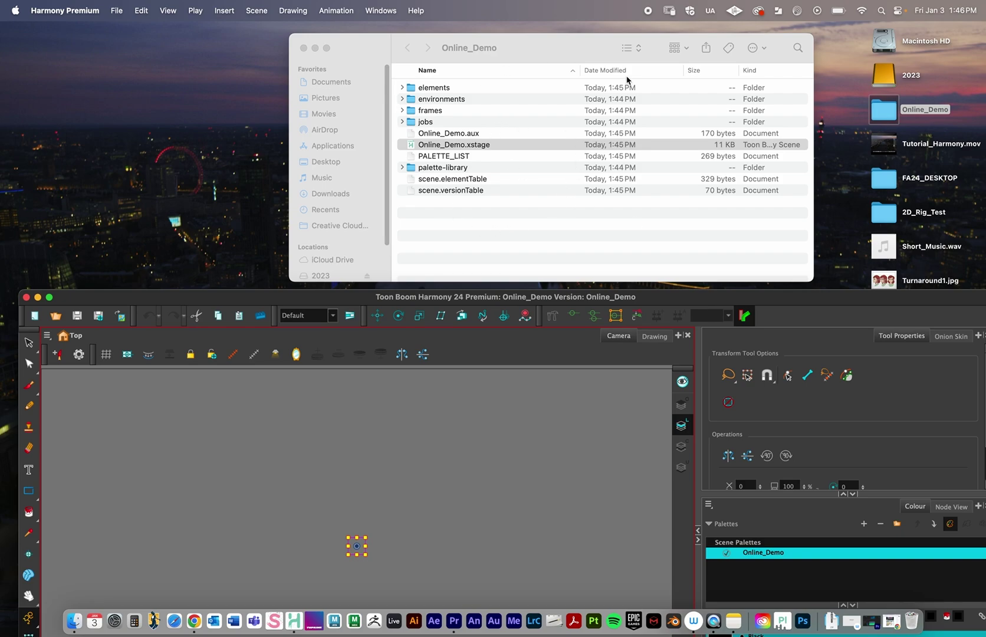
drag(255, 294, 246, 5)
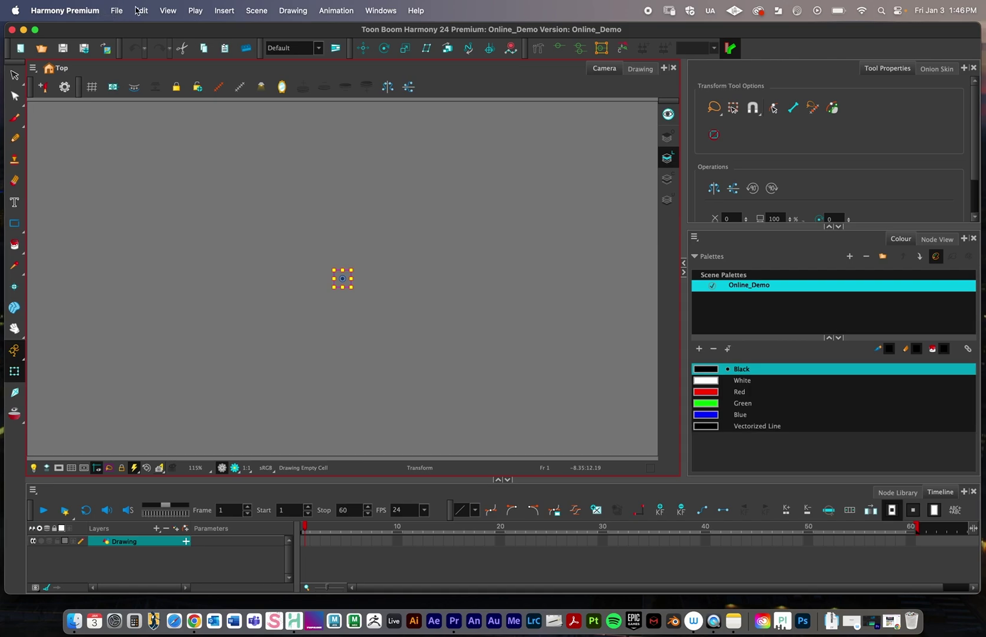
- Import Turnaround1.jpg from the Desktop as a new Turnaround1 image layer
click(116, 10)
mouse_move(210, 177)
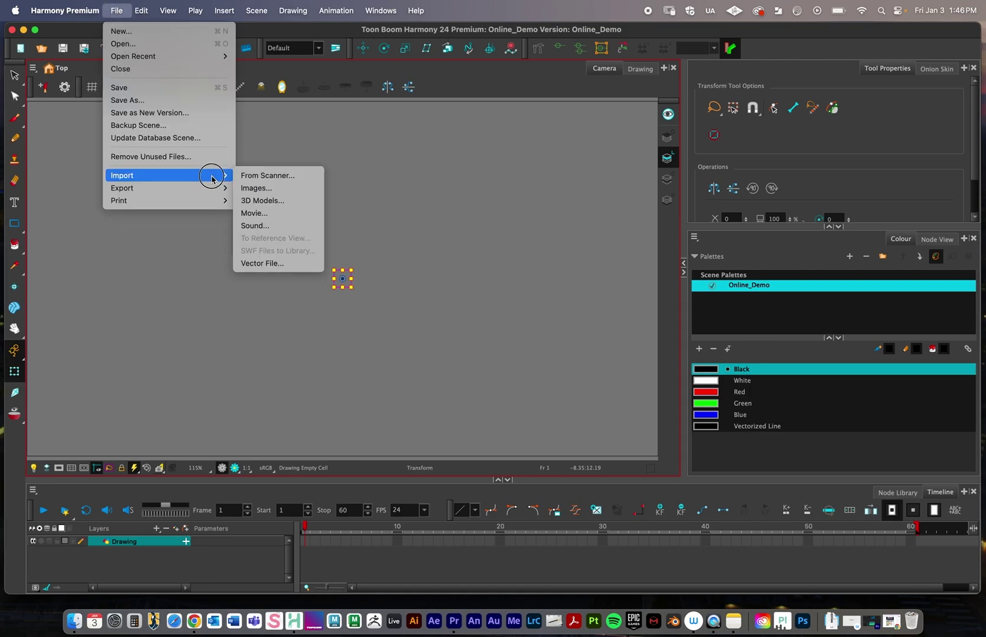
click(279, 188)
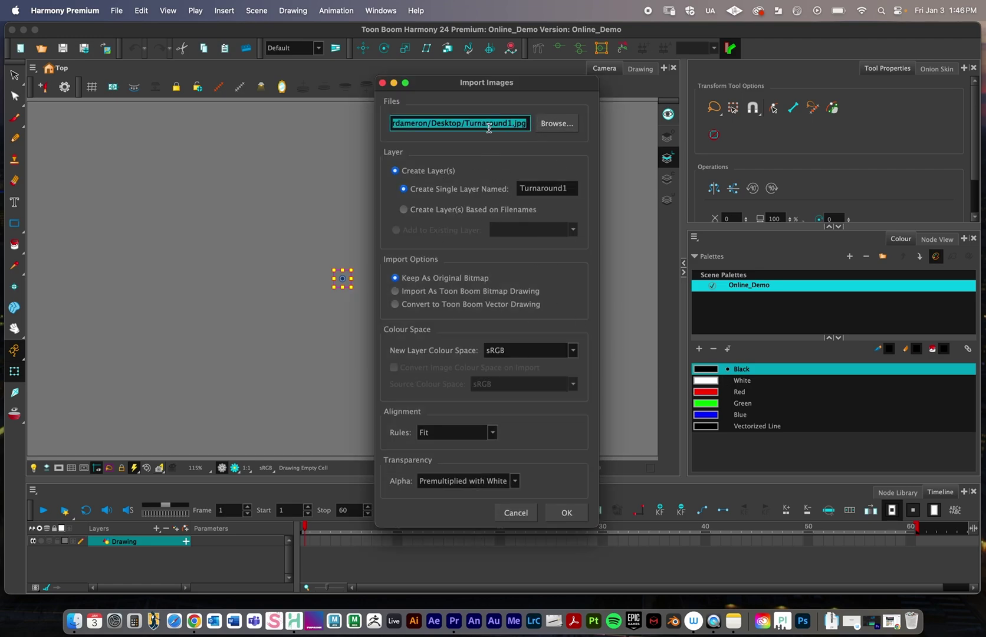
click(557, 130)
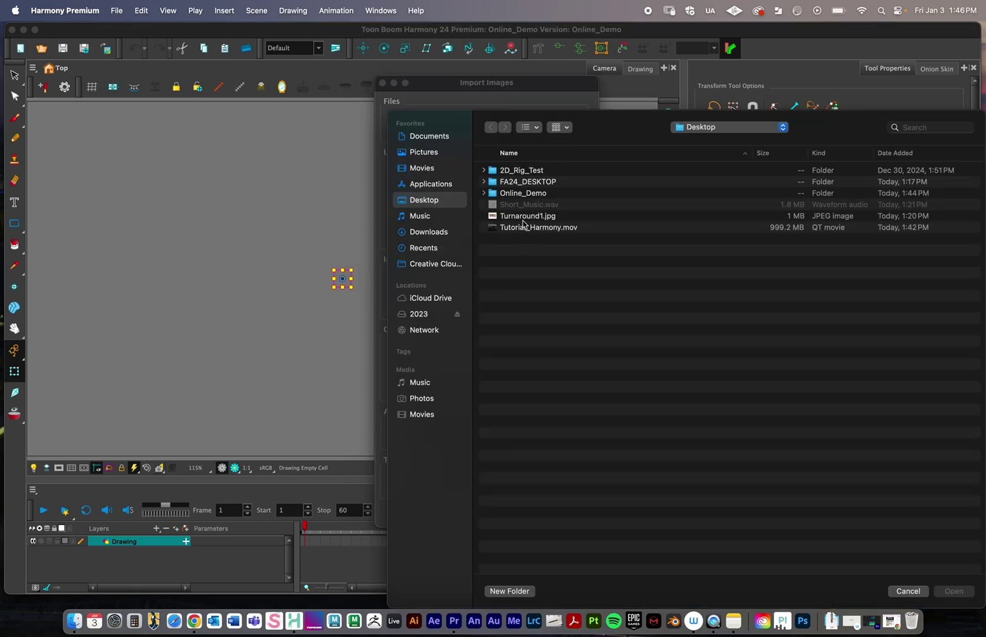
click(523, 217)
click(952, 592)
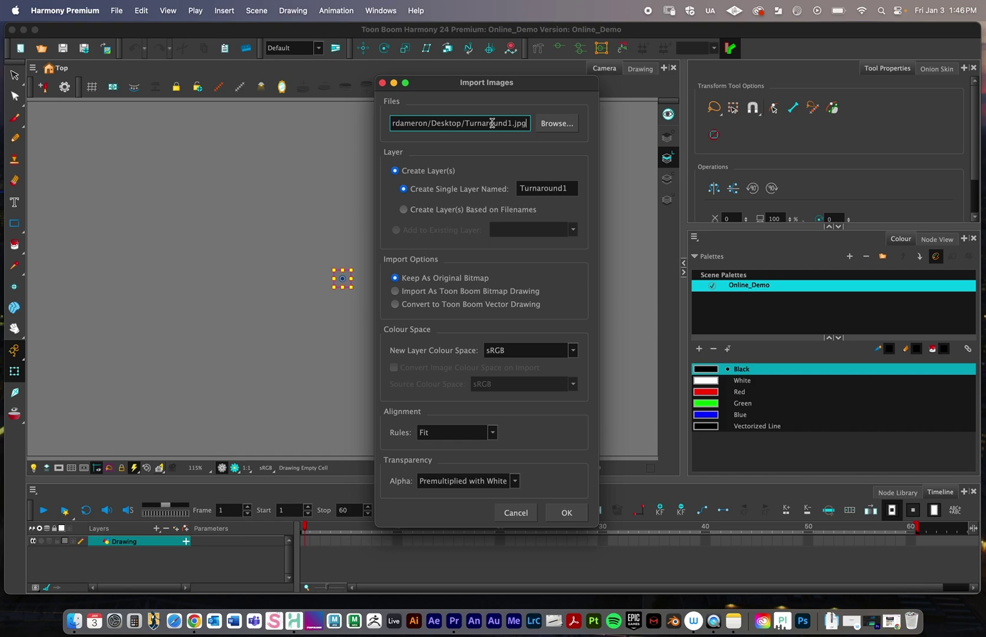
click(566, 513)
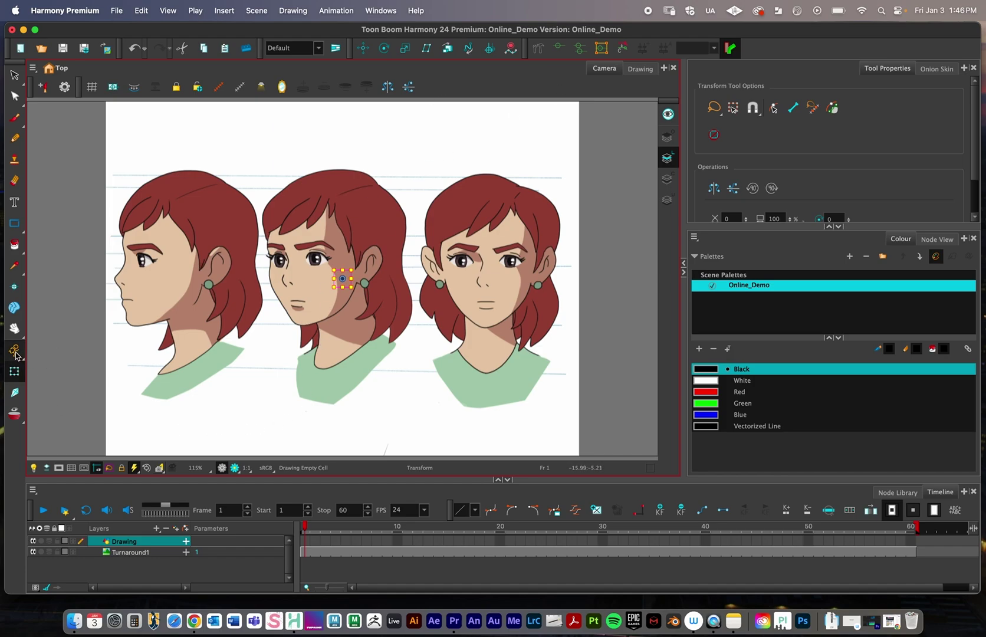
- Turn off animation mode and select the Turnaround1 image layer
drag(16, 353, 52, 372)
drag(15, 351, 53, 372)
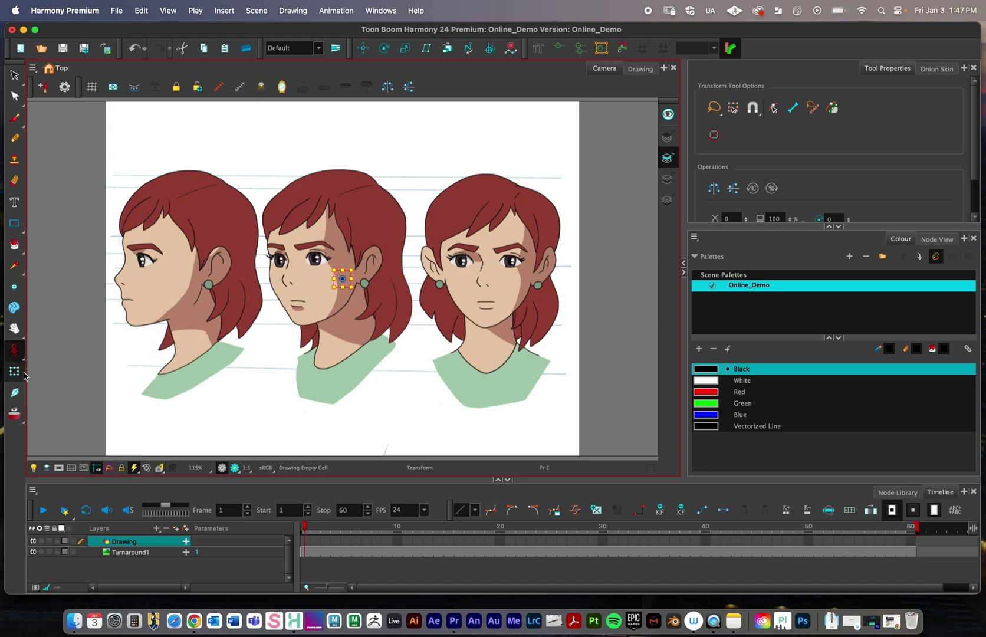
click(125, 342)
click(325, 540)
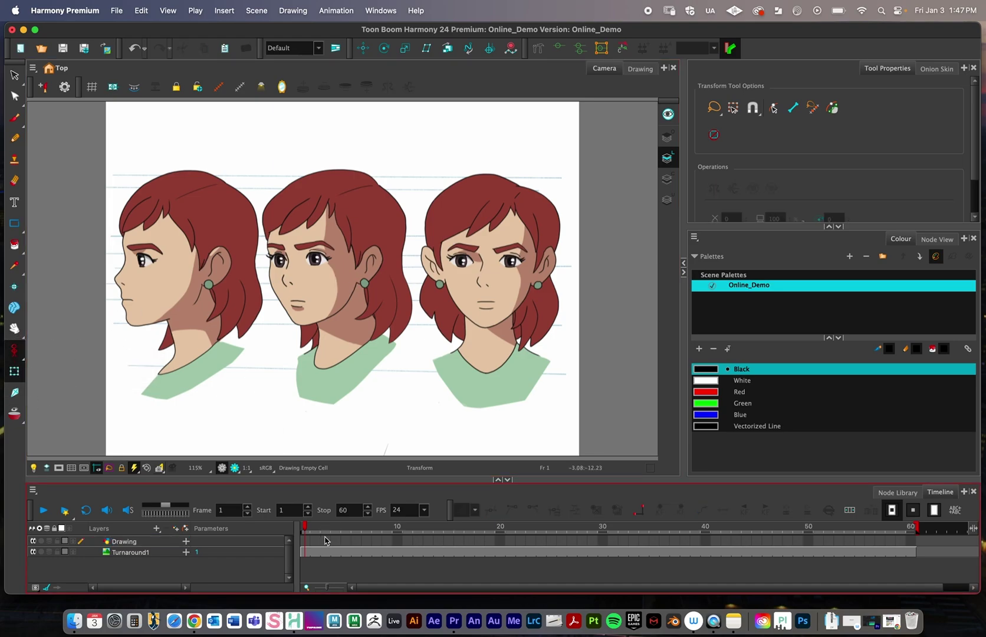
click(306, 552)
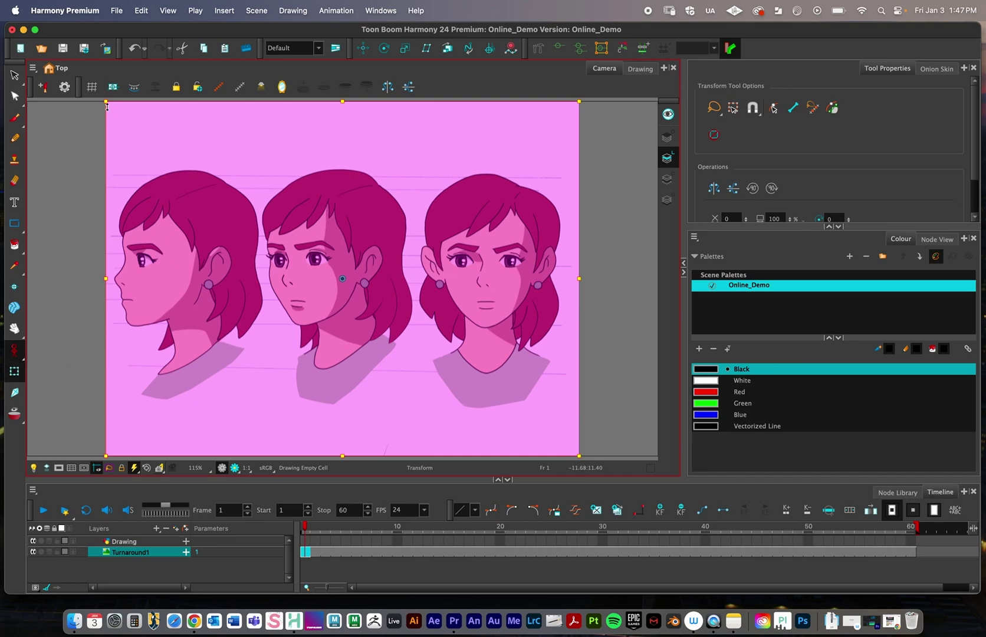
- Undo the accidental squash and rescale the turnaround image about its centre
mouse_move(105, 102)
mouse_down()
mouse_move(142, 170)
mouse_move(118, 157)
mouse_move(66, 200)
mouse_move(50, 232)
mouse_up()
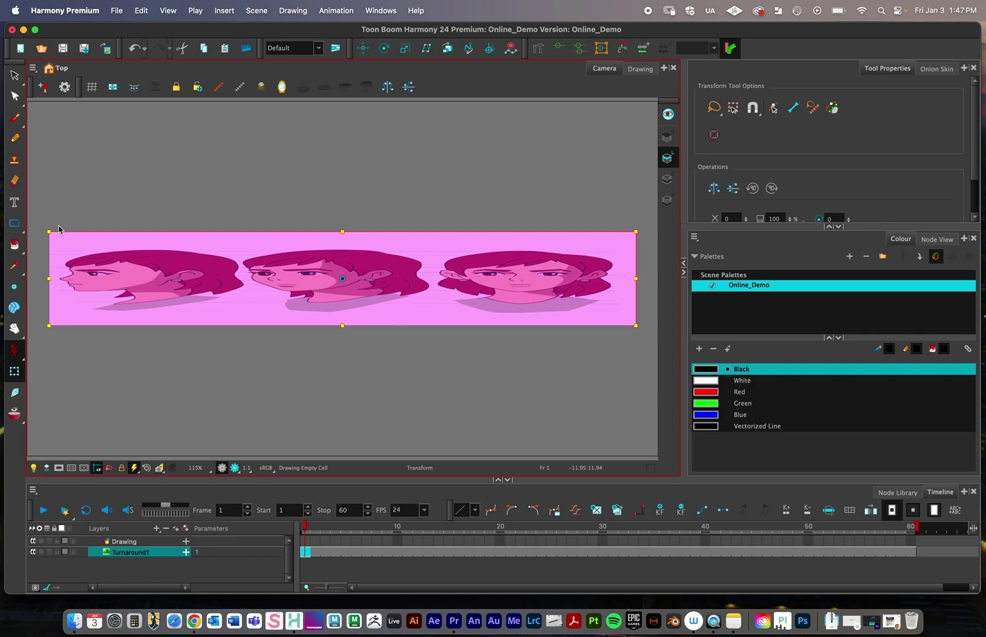
key(super+z)
mouse_move(105, 101)
mouse_down()
mouse_move(210, 181)
mouse_move(280, 218)
mouse_move(217, 186)
mouse_move(239, 180)
mouse_move(146, 132)
mouse_up()
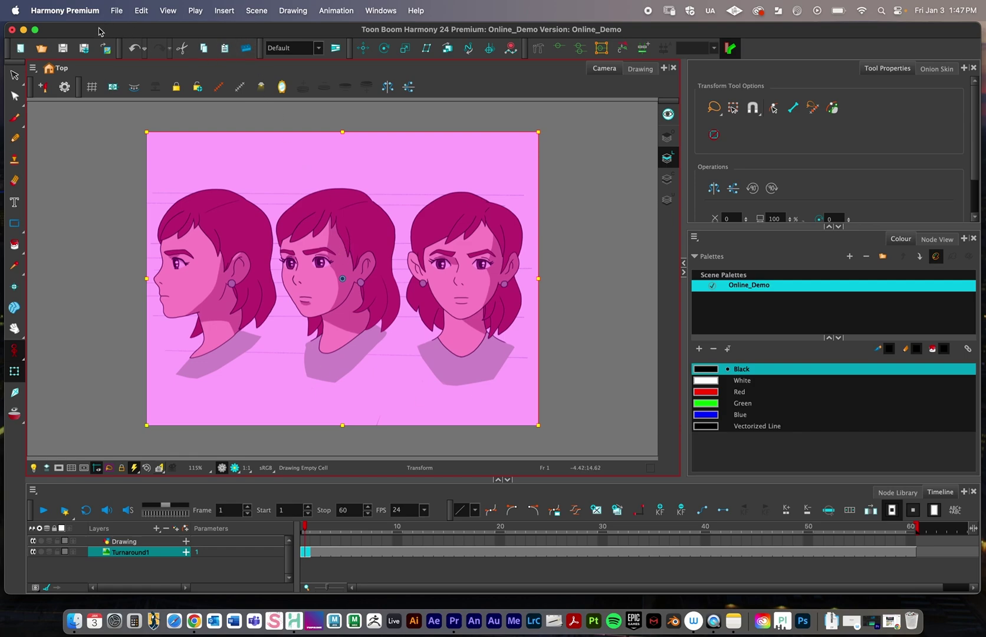
- Save the scene and minimize Harmony
click(116, 11)
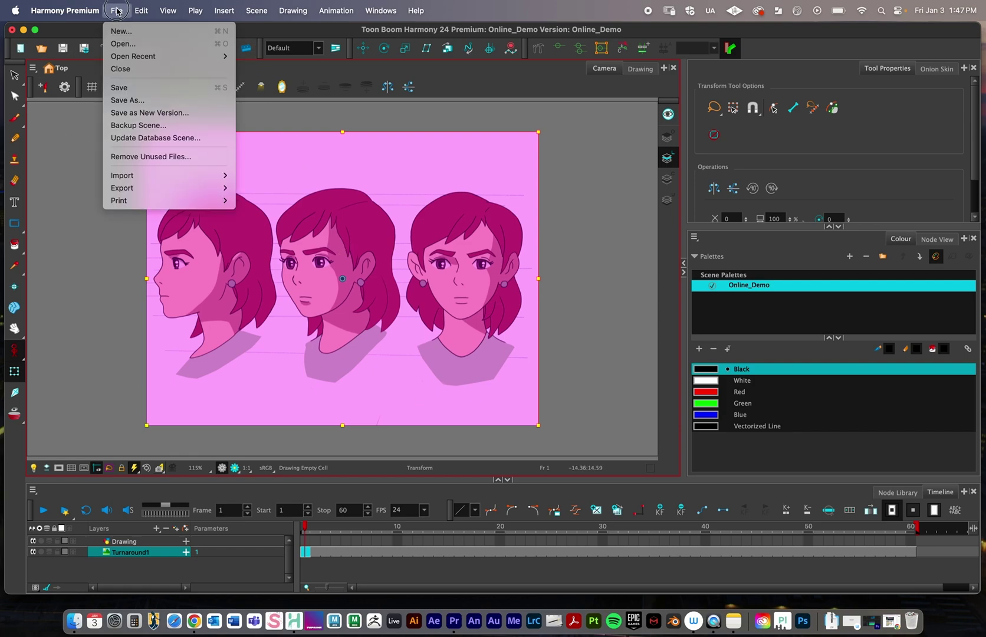
click(127, 81)
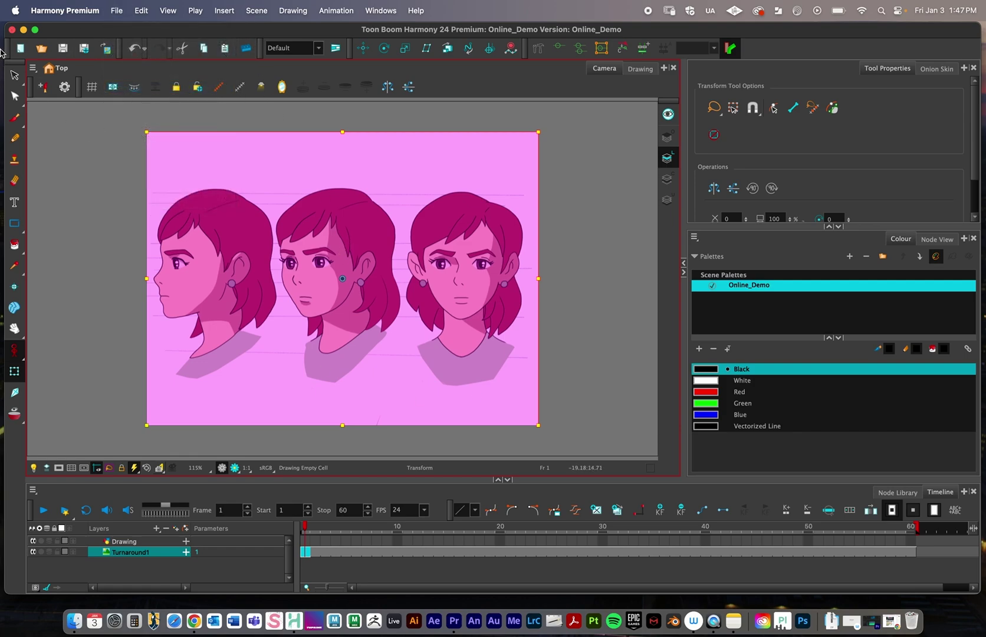
click(24, 30)
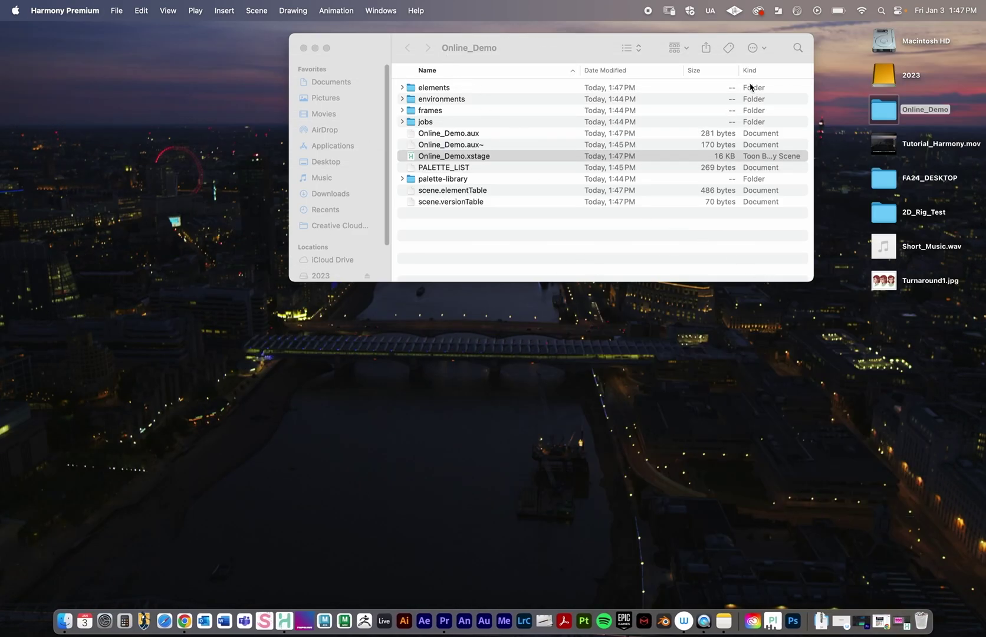
- Locate Turnaround1-1.jpg under elements > Turnaround1 in Online_Demo, then close Finder
drag(357, 46, 277, 84)
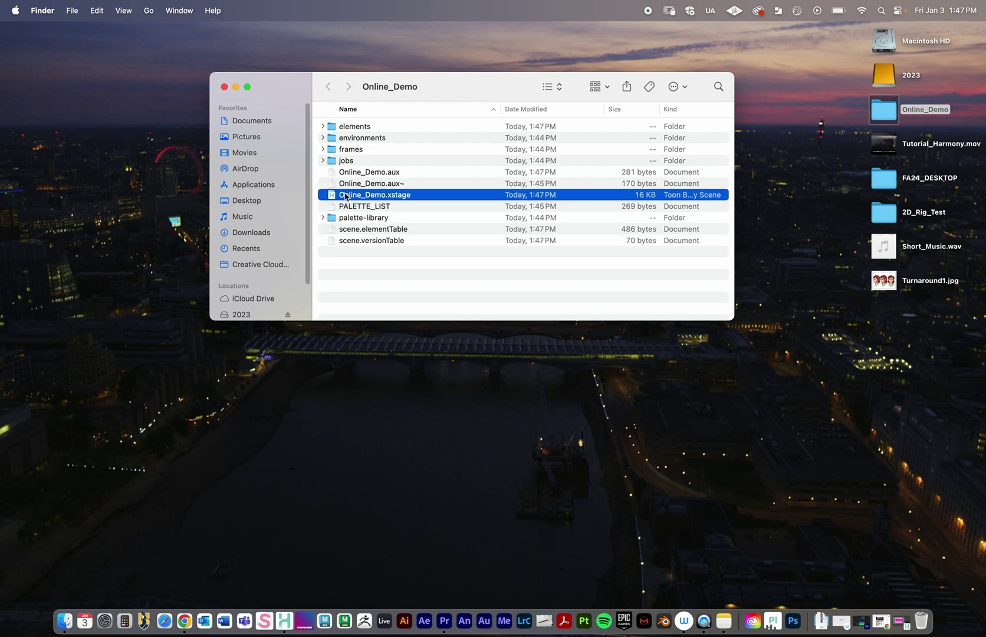
click(323, 126)
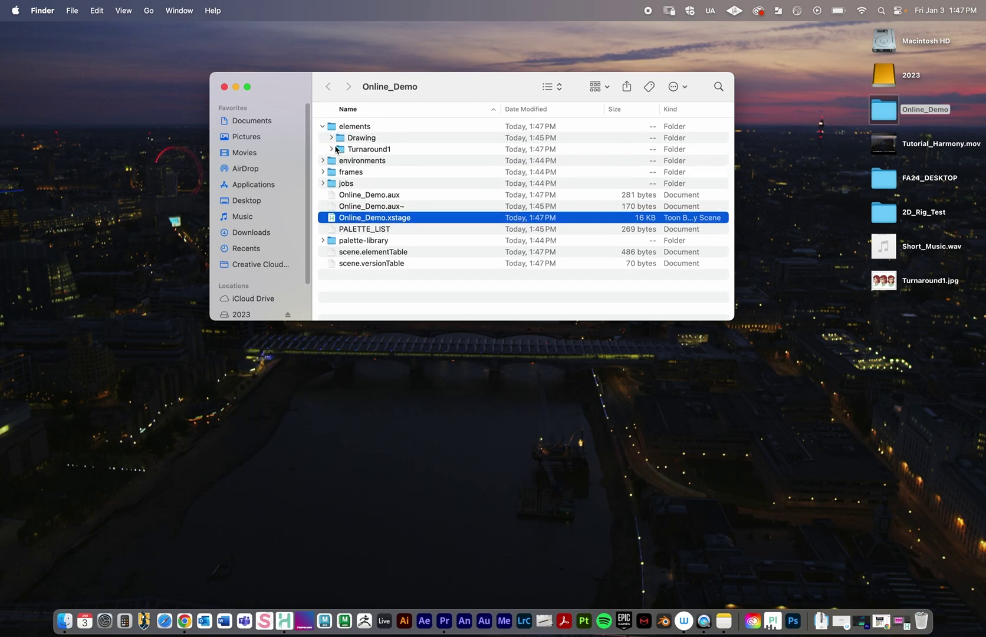
click(332, 148)
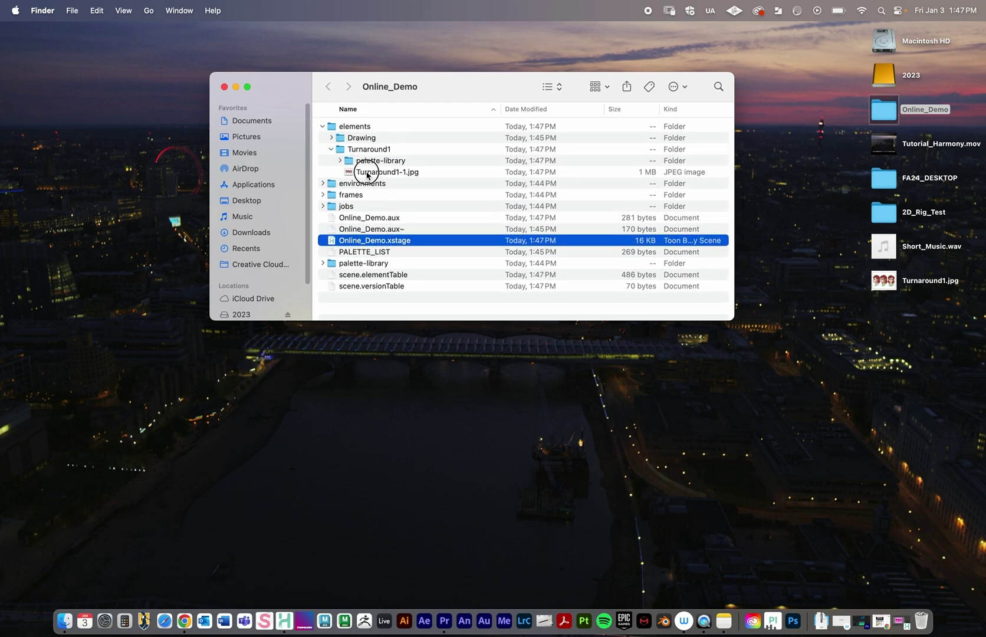
click(376, 172)
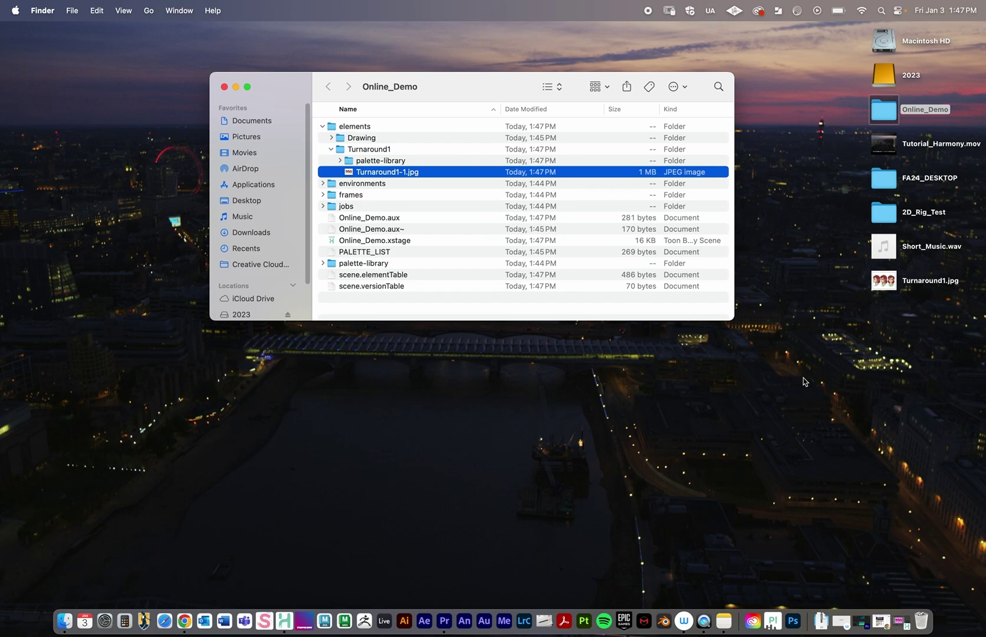
click(739, 107)
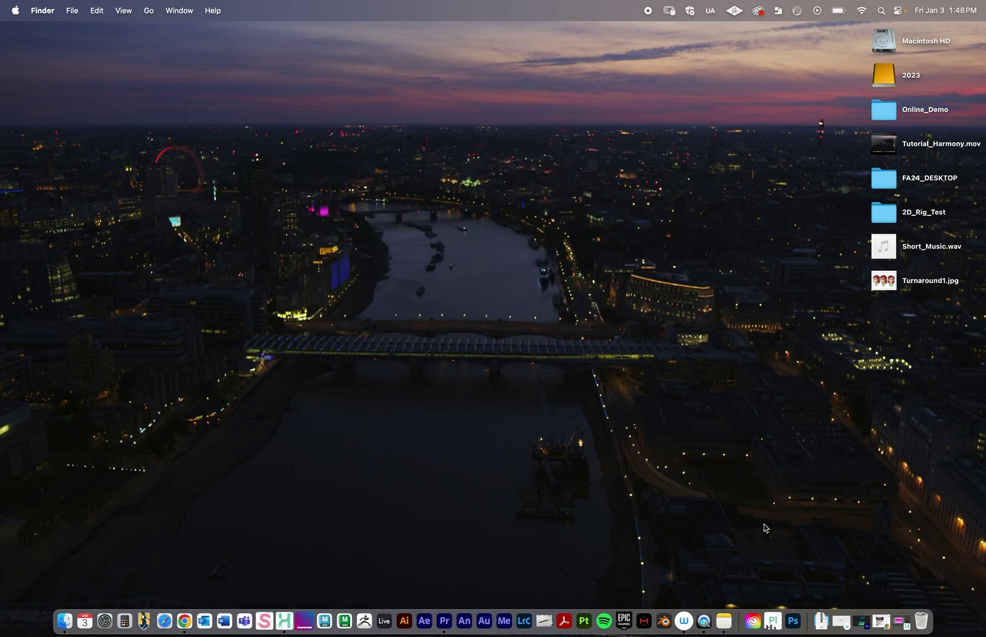
- Import Short_Music.wav from the Desktop as a sound layer on the timeline
click(901, 621)
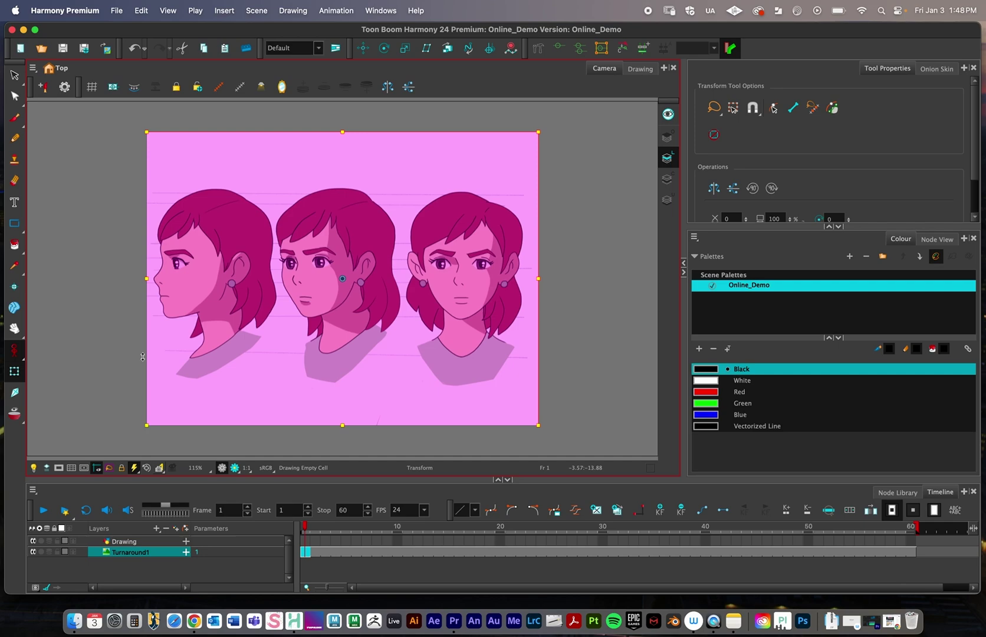
click(116, 10)
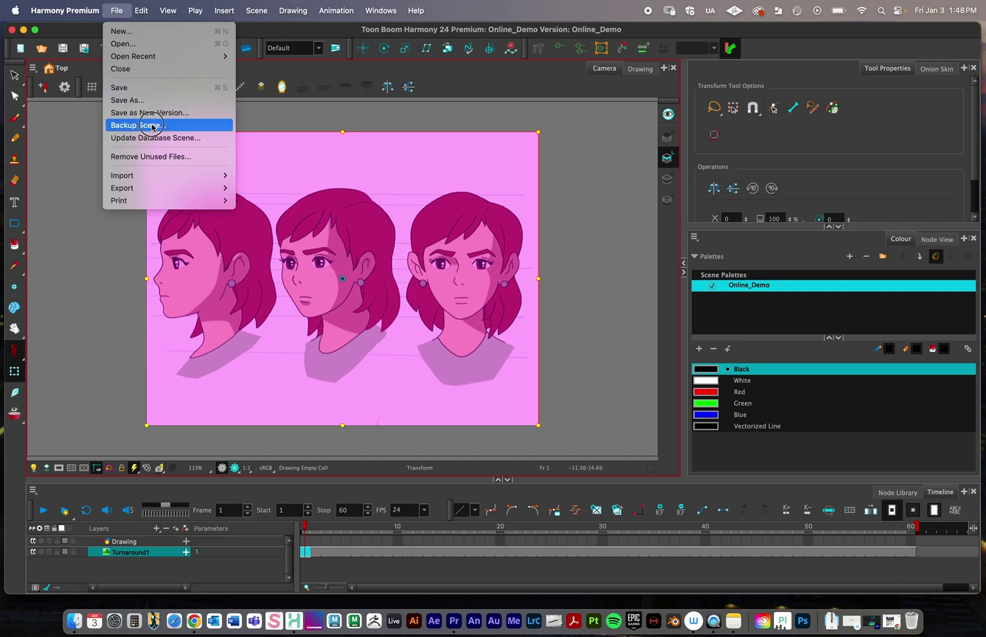
mouse_move(132, 175)
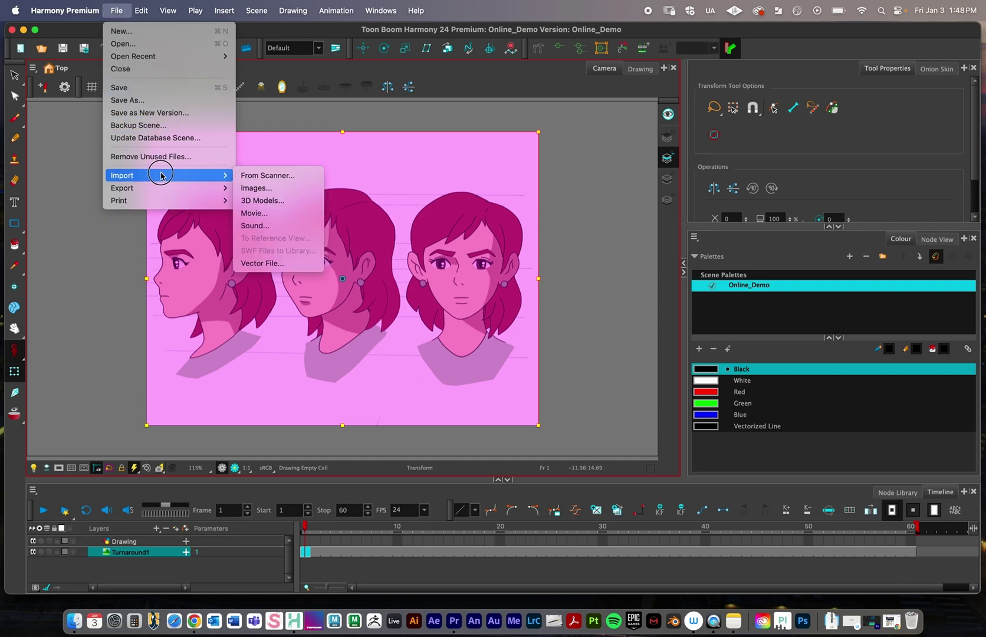
click(297, 226)
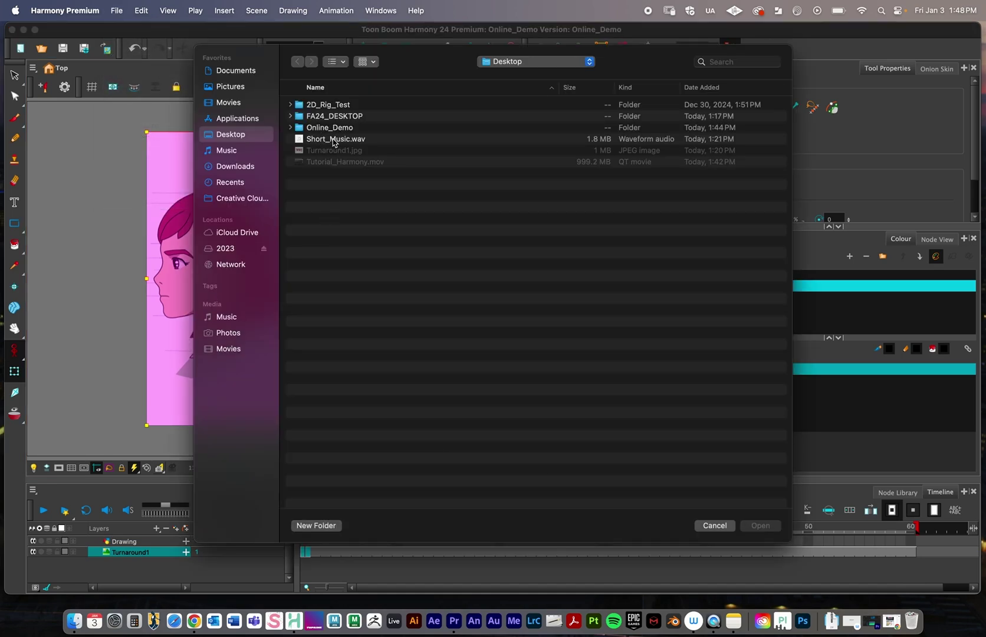
click(333, 140)
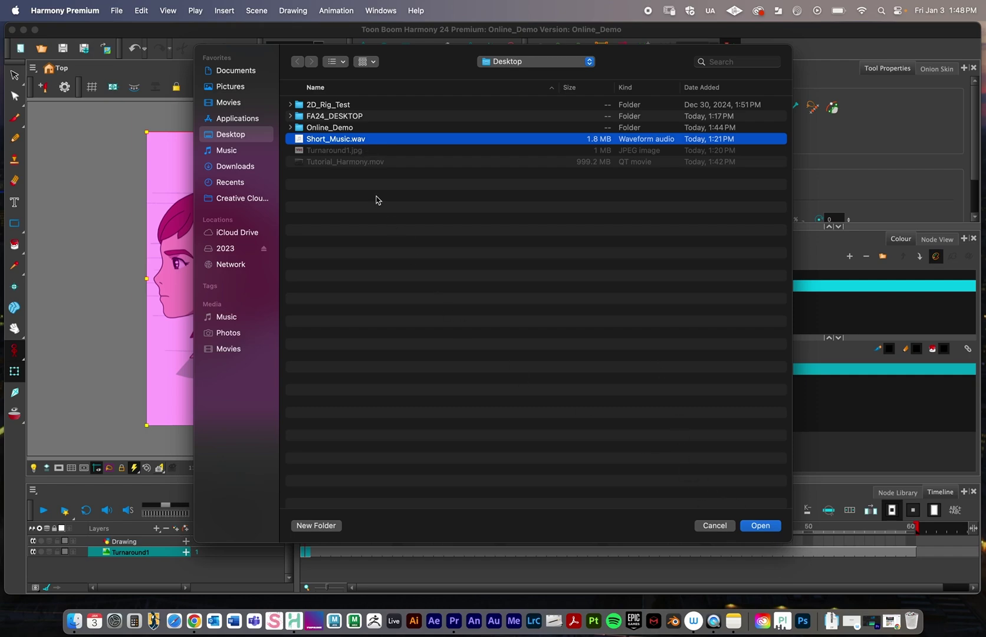
click(761, 525)
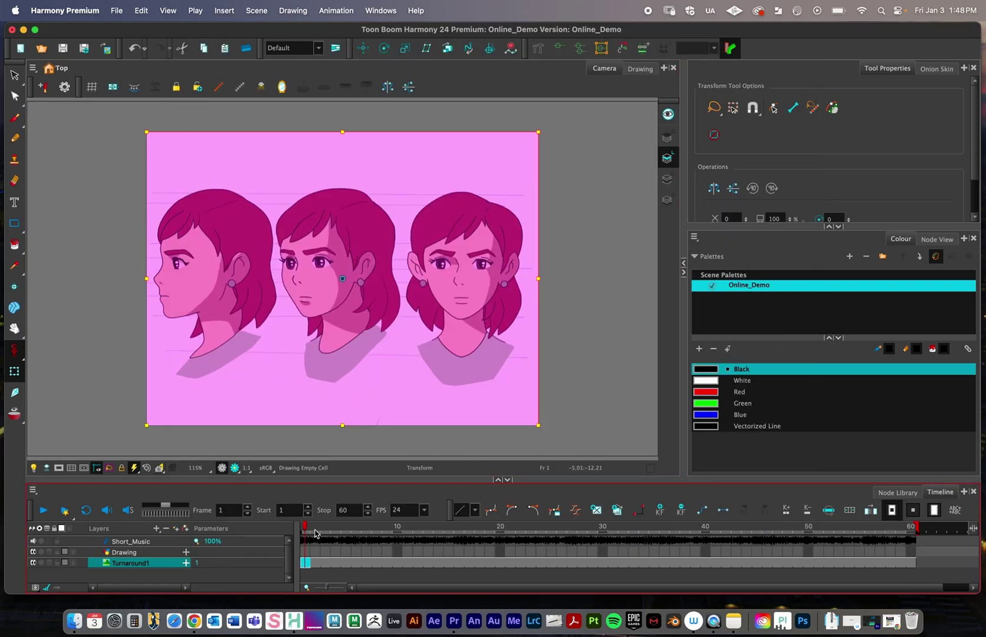
- Move the playhead to frame 20 and save the Online_Demo scene
drag(318, 531, 500, 527)
click(117, 10)
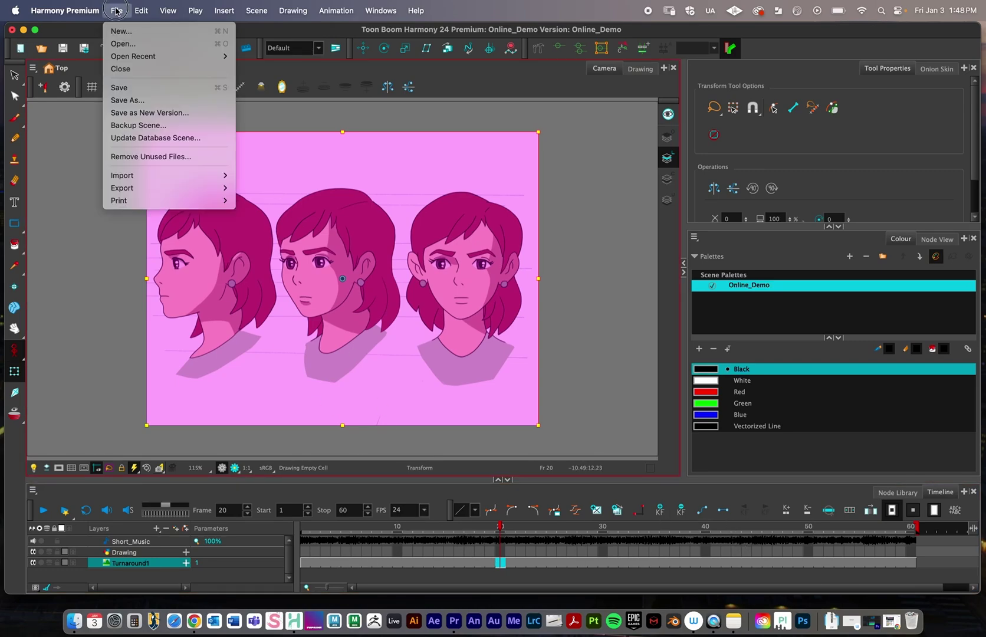
click(127, 88)
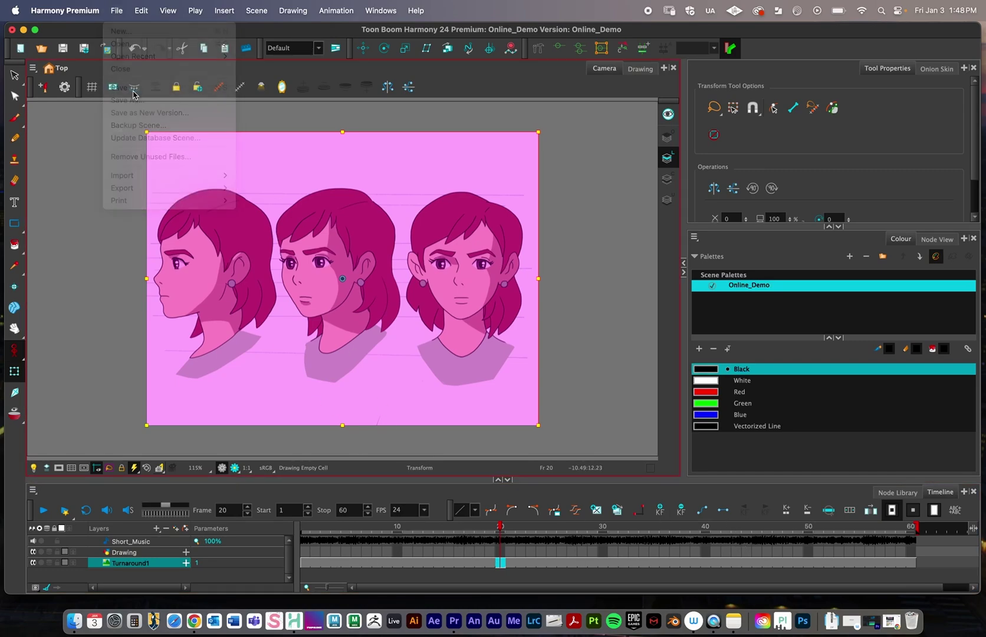
- Check that Short_Music.wav is in Online_Demo's audio folder, then return to Harmony
click(23, 29)
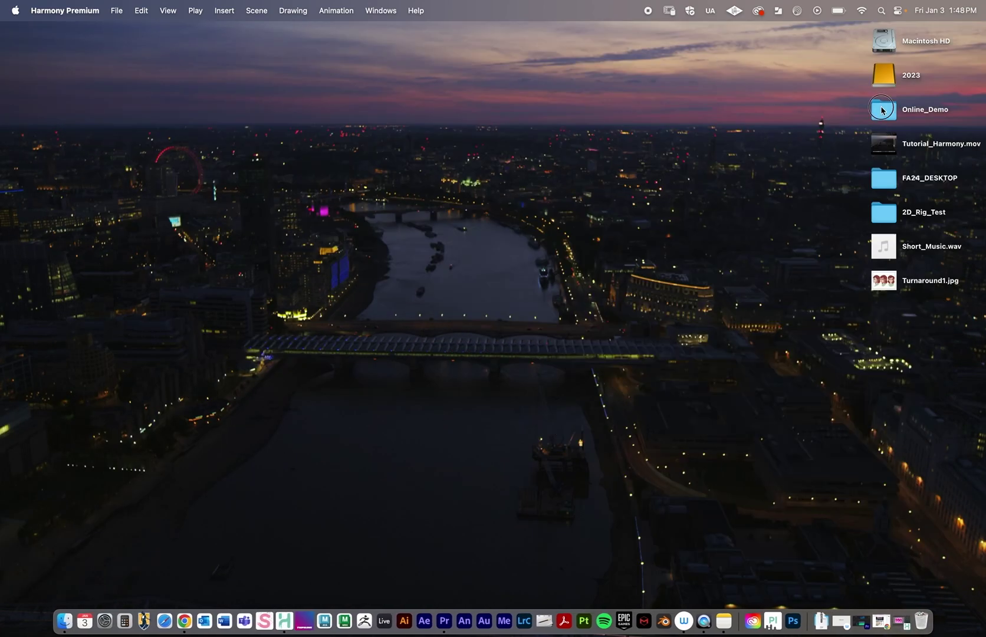
double_click(883, 110)
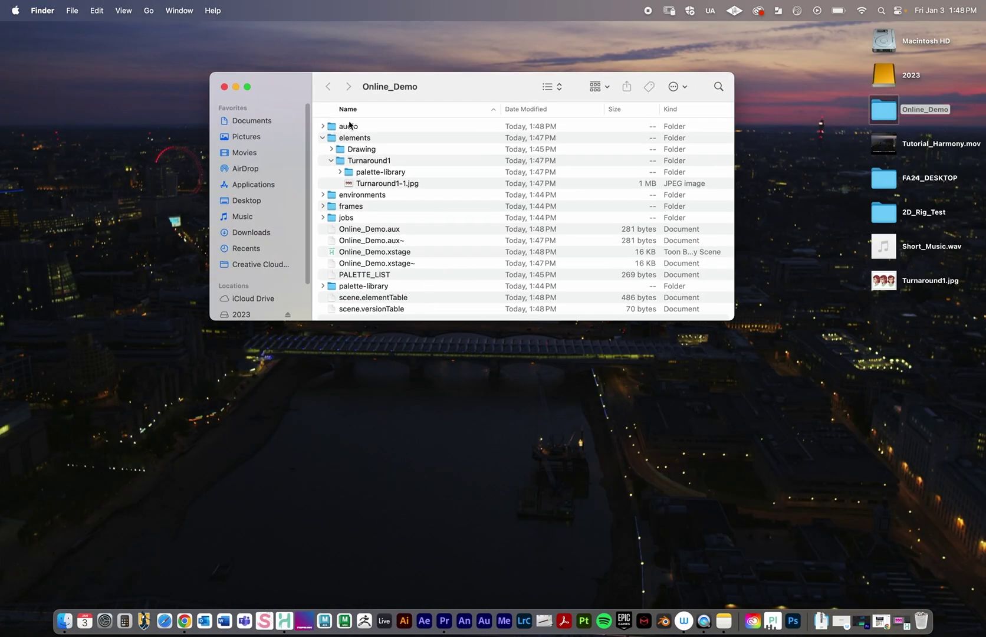
click(323, 127)
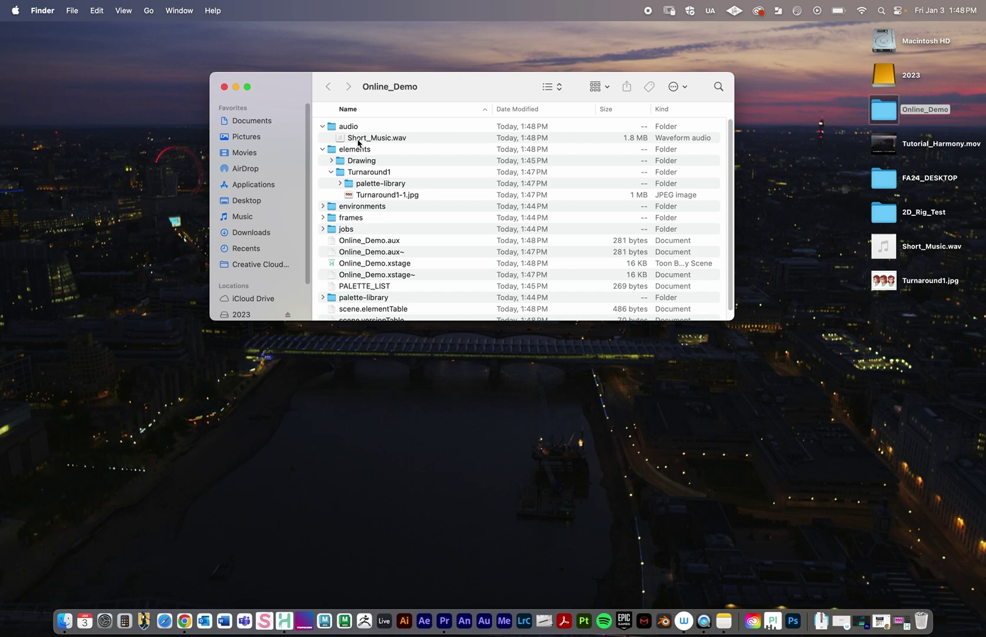
click(359, 138)
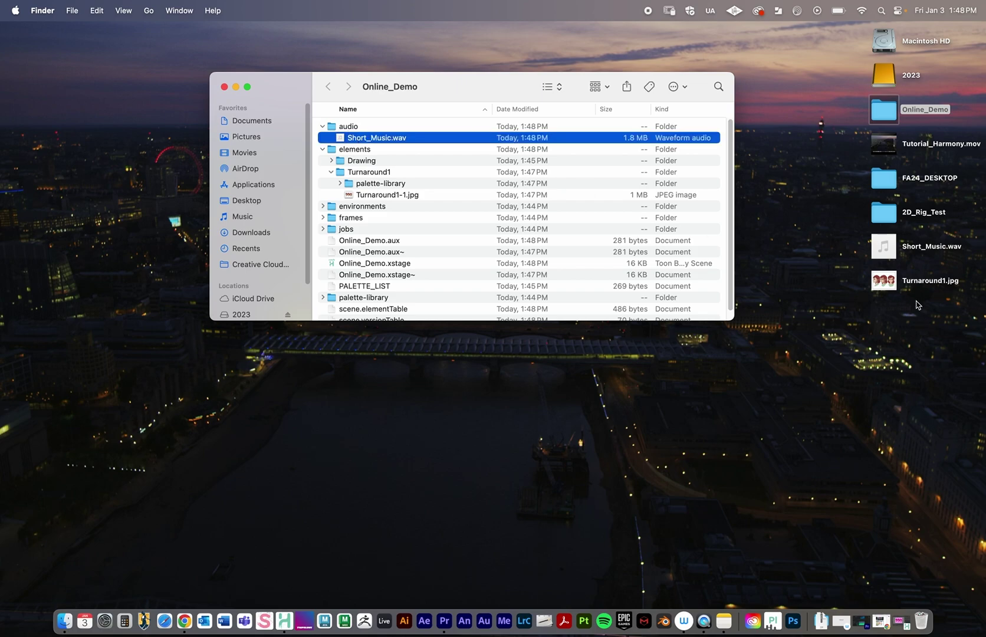
click(883, 247)
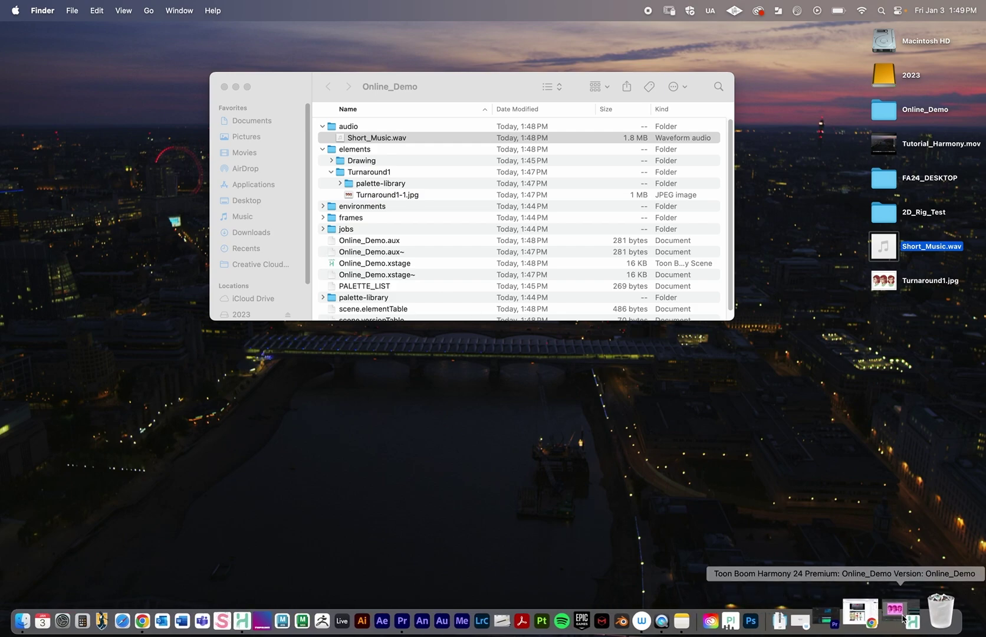
click(880, 621)
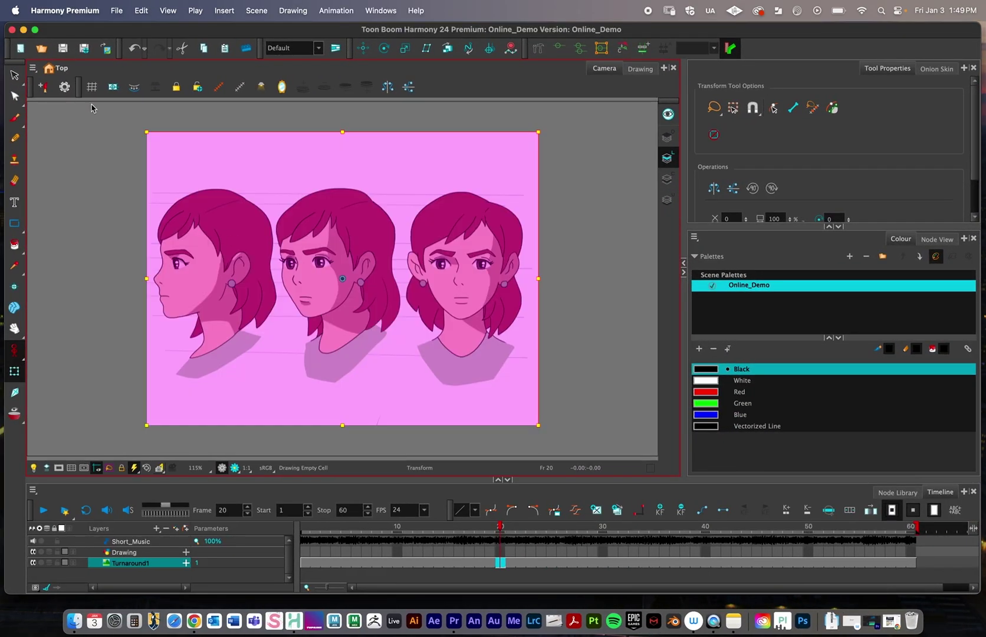
- Close the Online_Demo project folder window in Finder
click(116, 10)
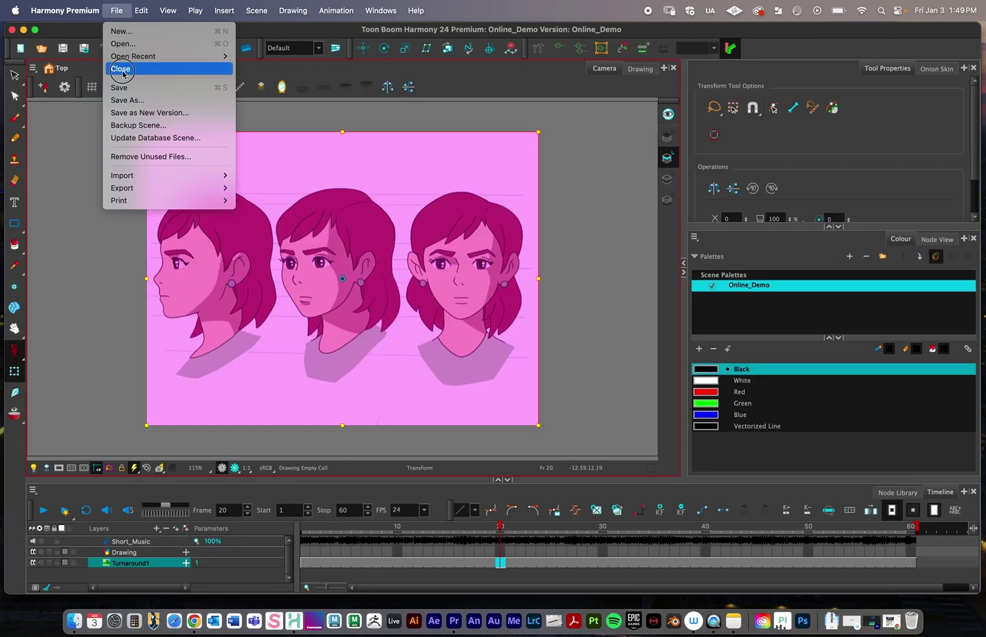
click(116, 11)
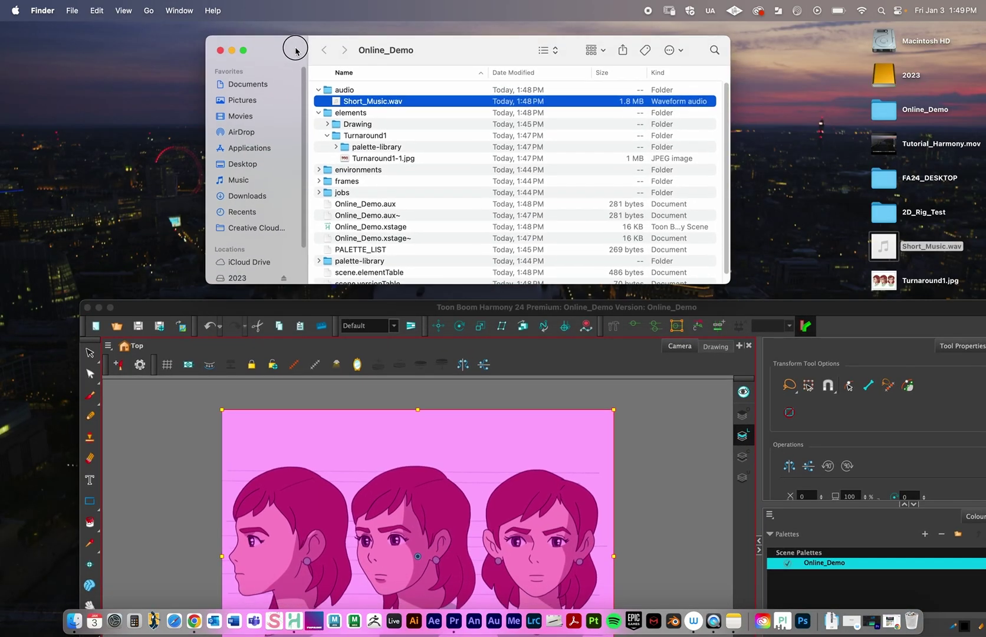
drag(307, 85, 304, 46)
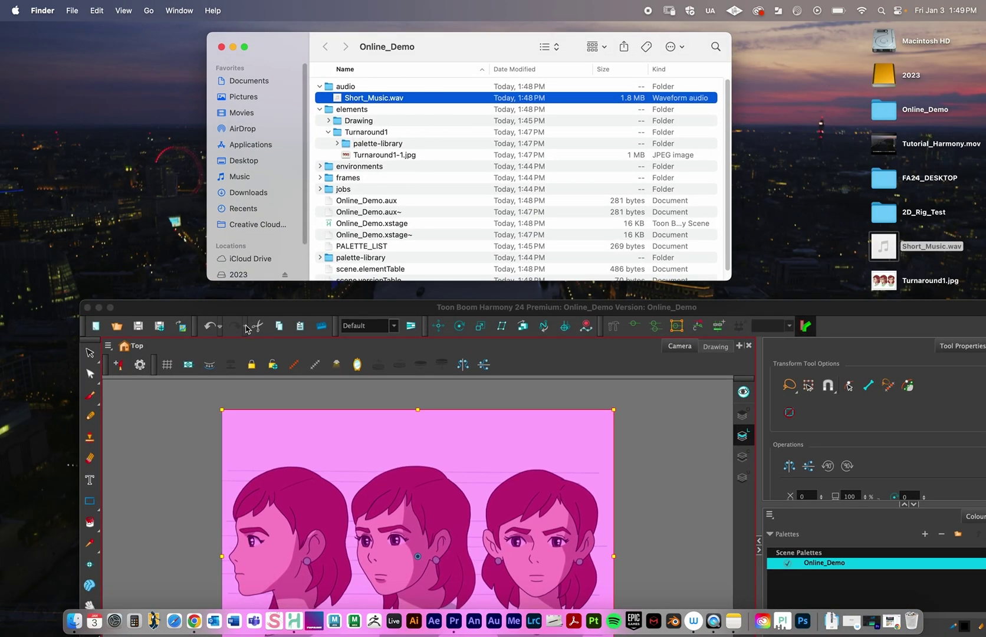
click(221, 47)
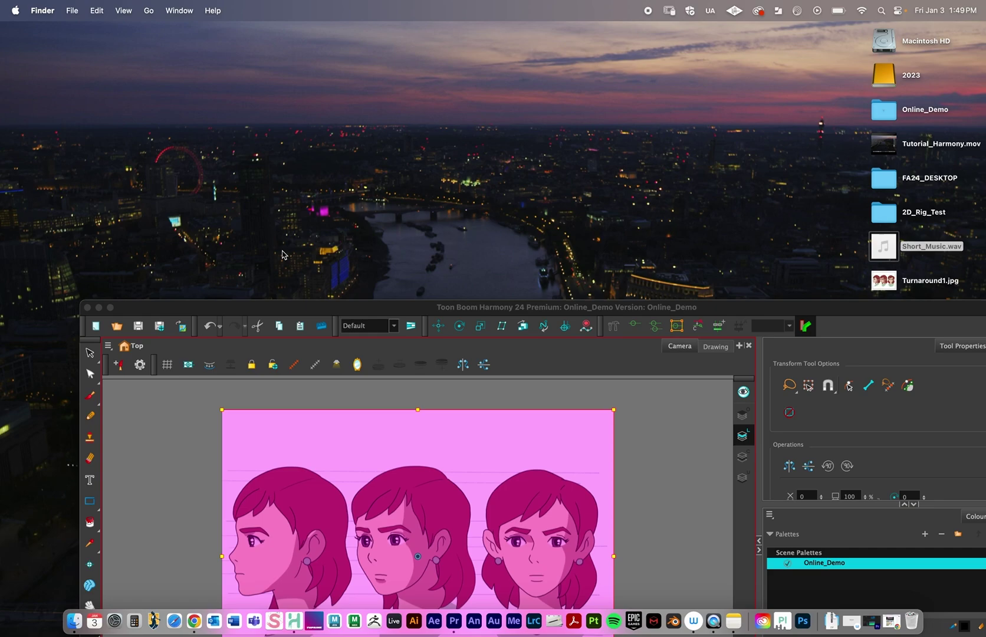
- Enlarge the Harmony window and save the Online_Demo scene with File > Save
double_click(288, 307)
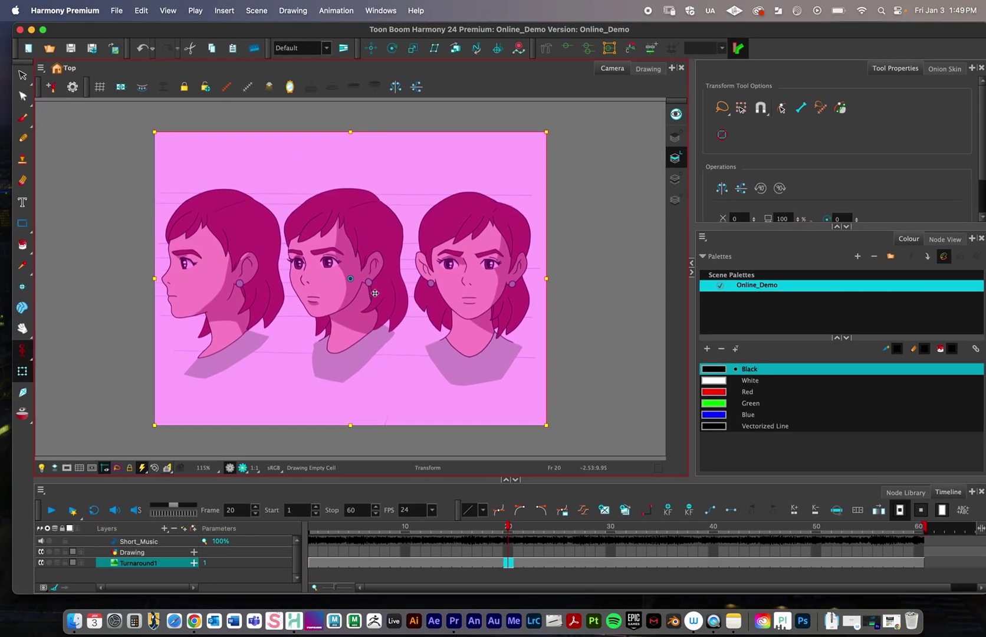
mouse_move(172, 33)
mouse_down()
mouse_move(192, 230)
mouse_move(182, 78)
mouse_move(169, 35)
mouse_up()
click(118, 10)
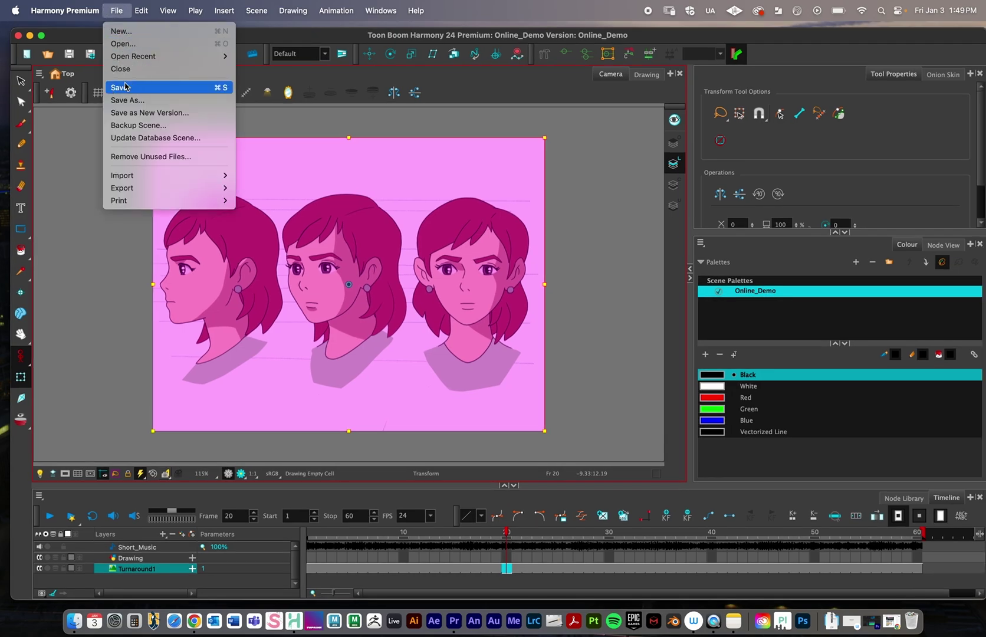
click(125, 86)
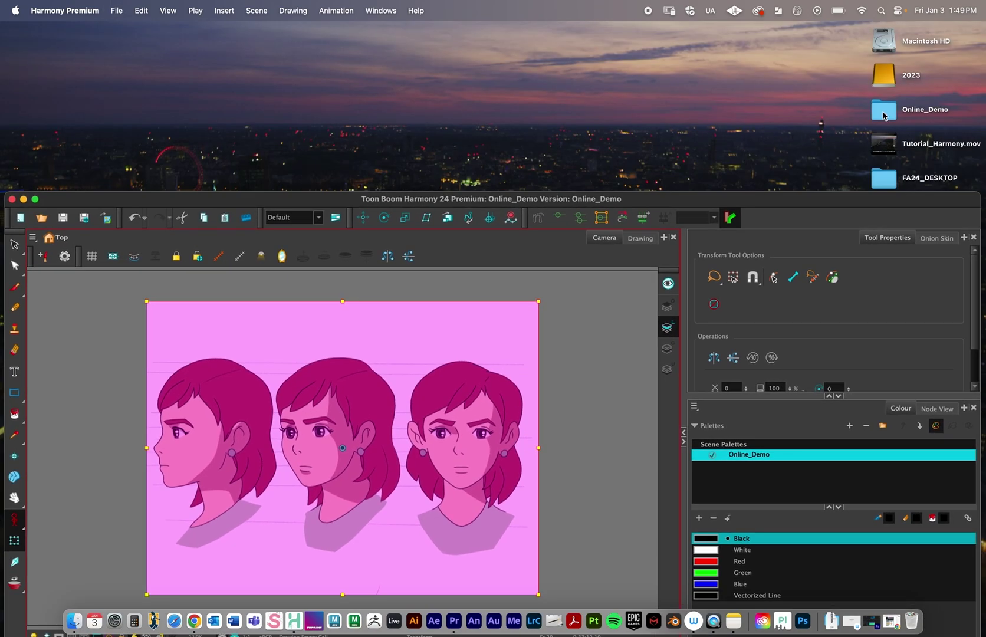
- In Online_Demo, collapse audio and elements, select Online_Demo.xstage, then bring Harmony forward
click(884, 115)
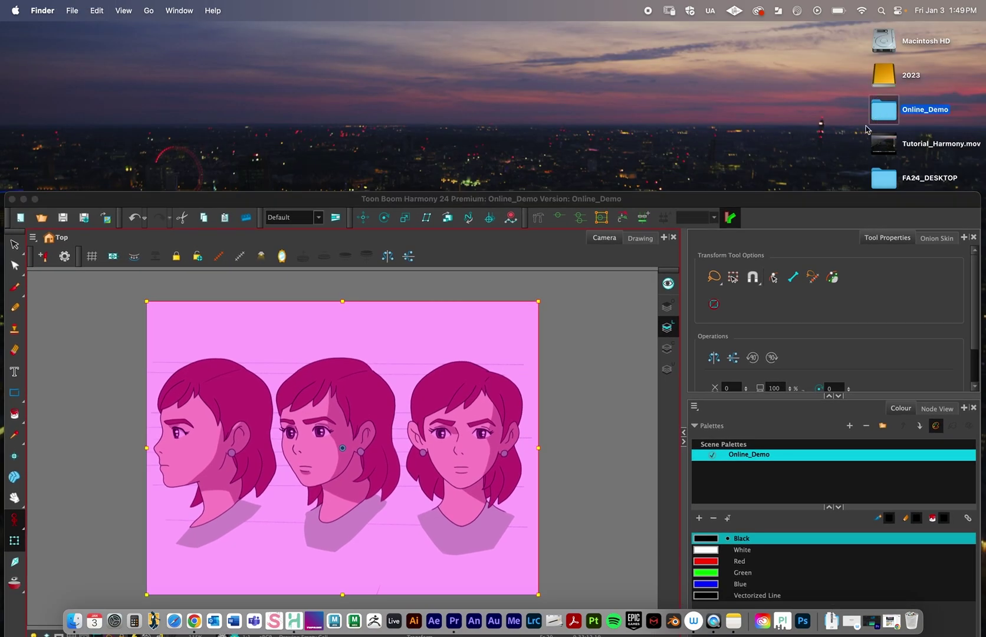
click(319, 86)
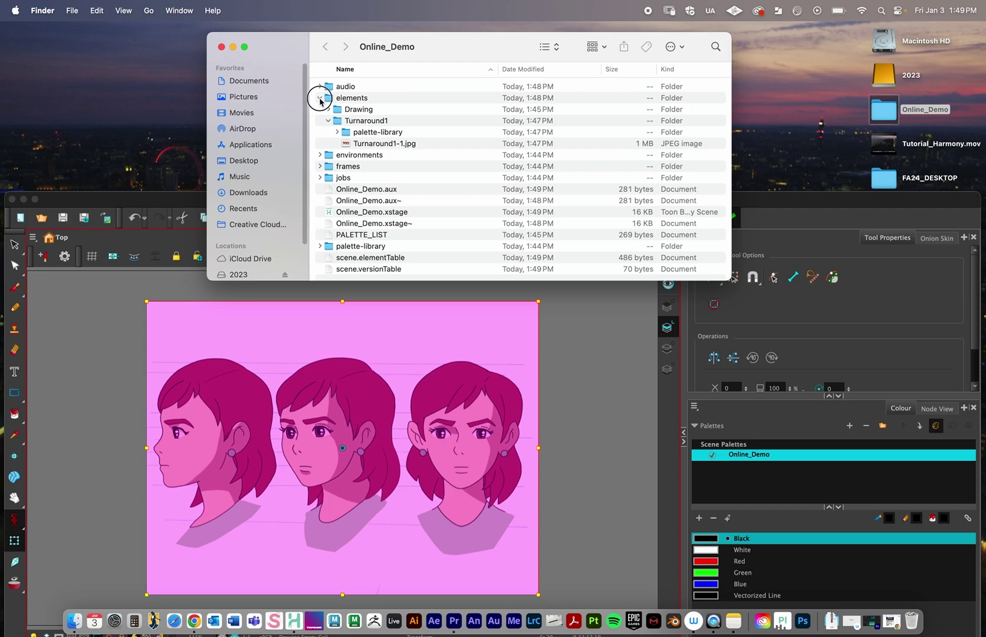
click(319, 97)
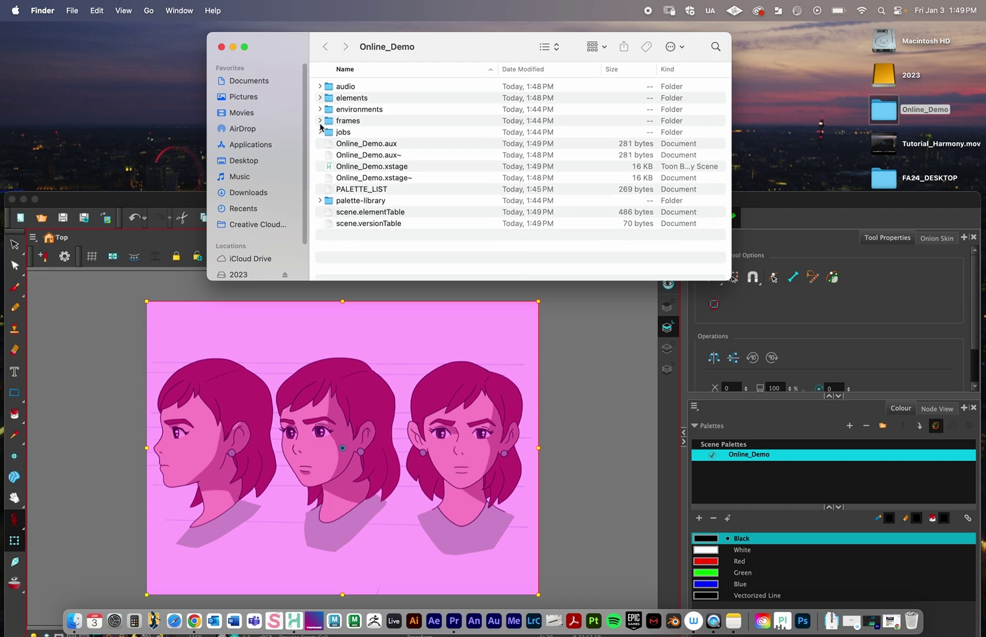
click(370, 167)
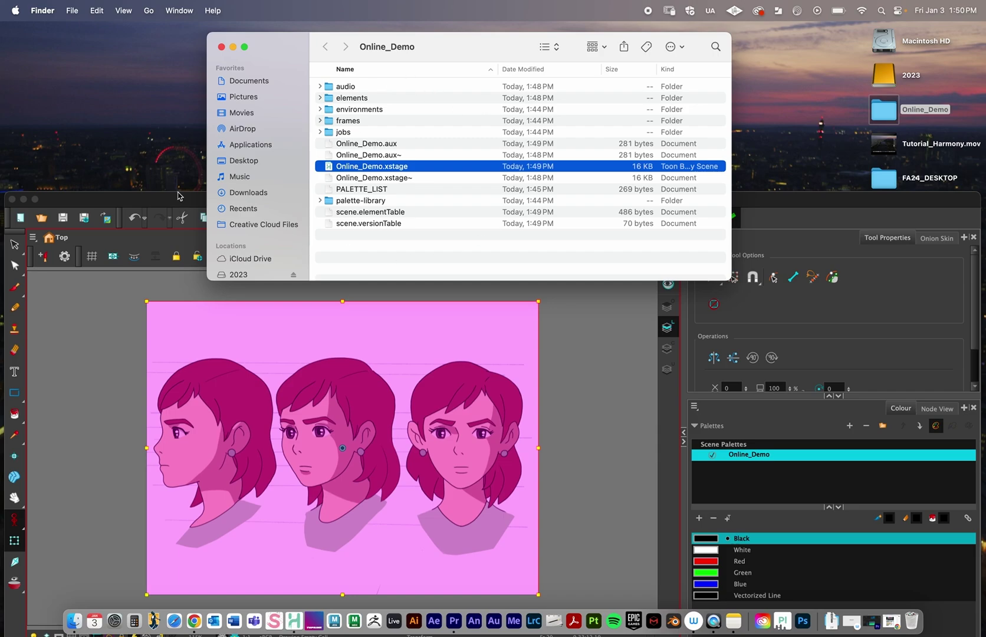
drag(178, 193, 177, 22)
click(116, 10)
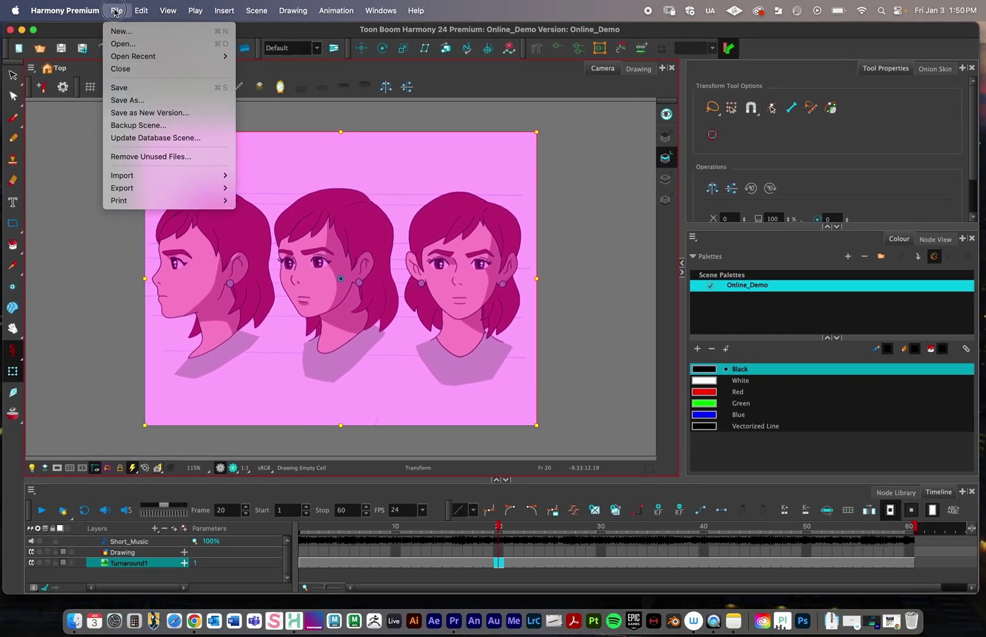
- Save the scene as new version Online_Demo_v2, then minimize Harmony
click(142, 114)
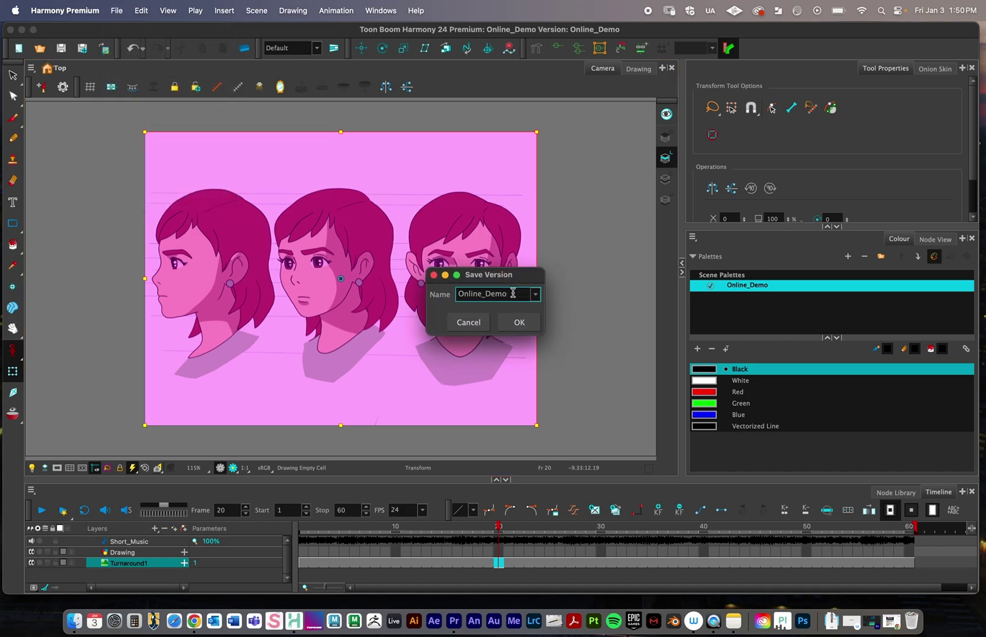
text(_v2)
key(Return)
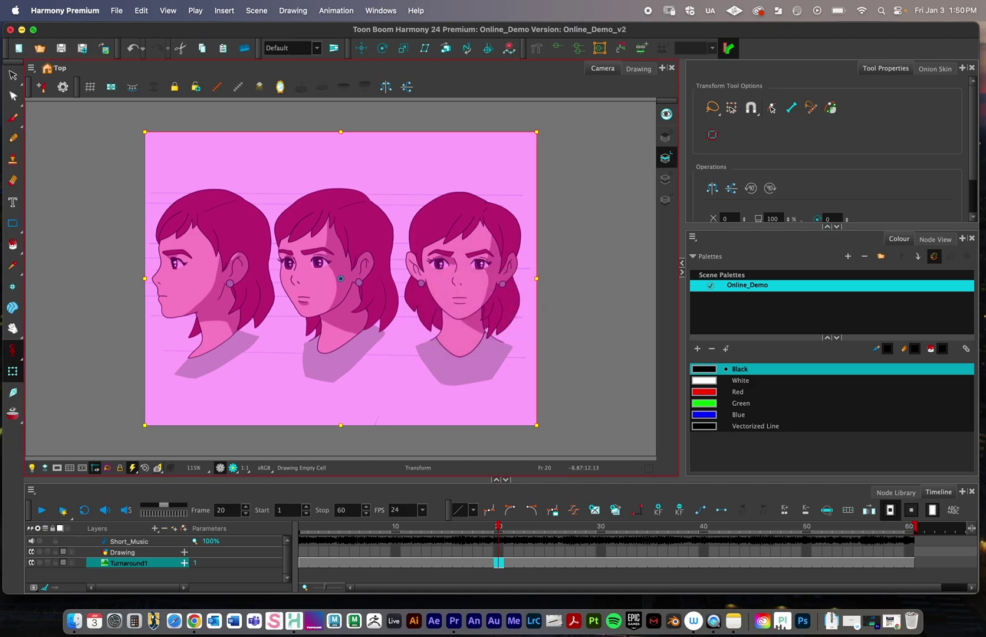
click(22, 30)
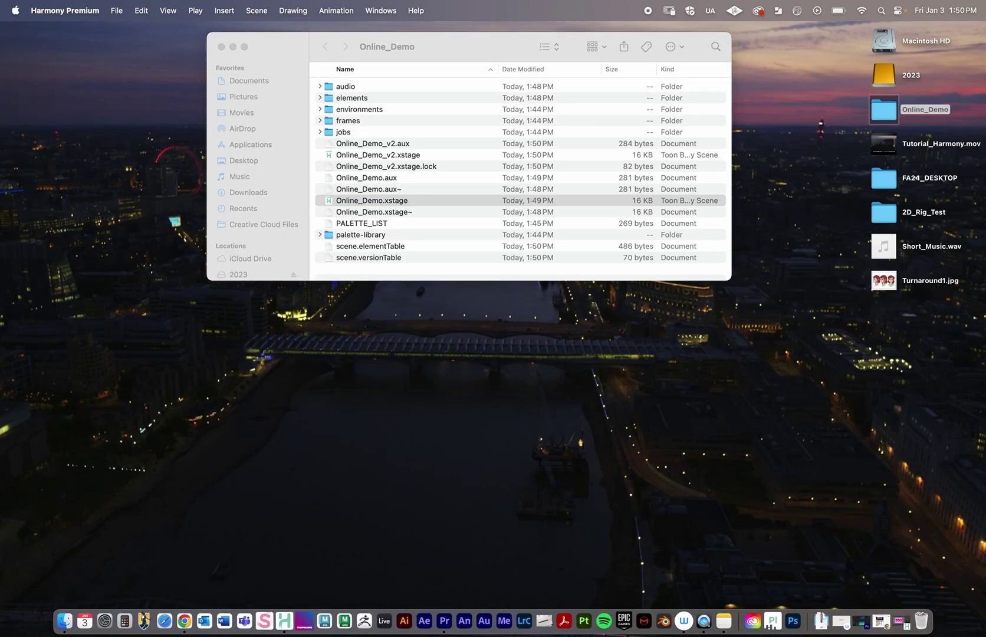
- Select Online_Demo_v2.xstage in the Online_Demo folder and reposition the Finder window
click(373, 155)
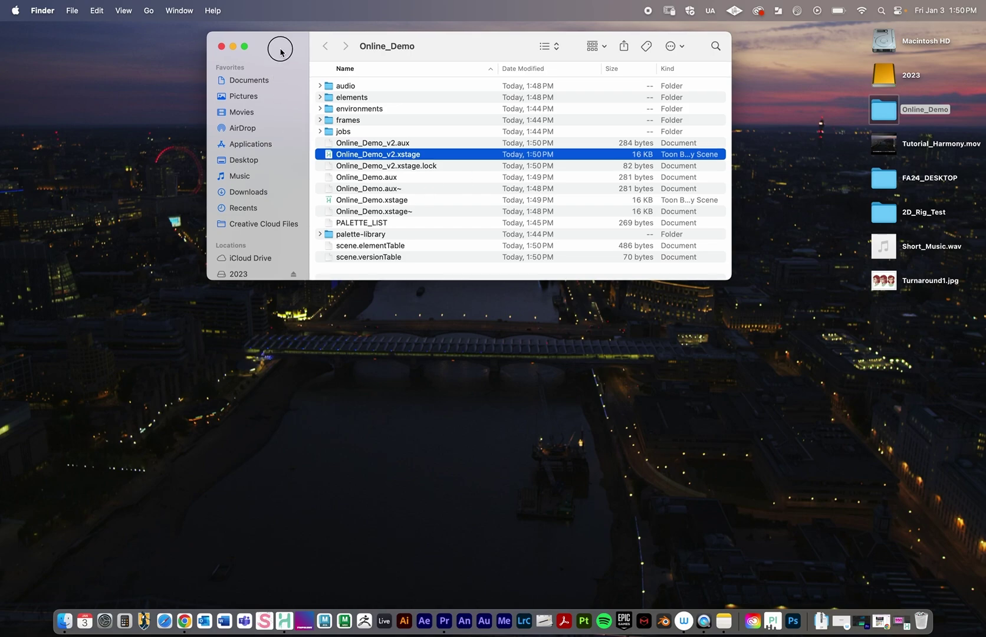
drag(276, 44, 297, 82)
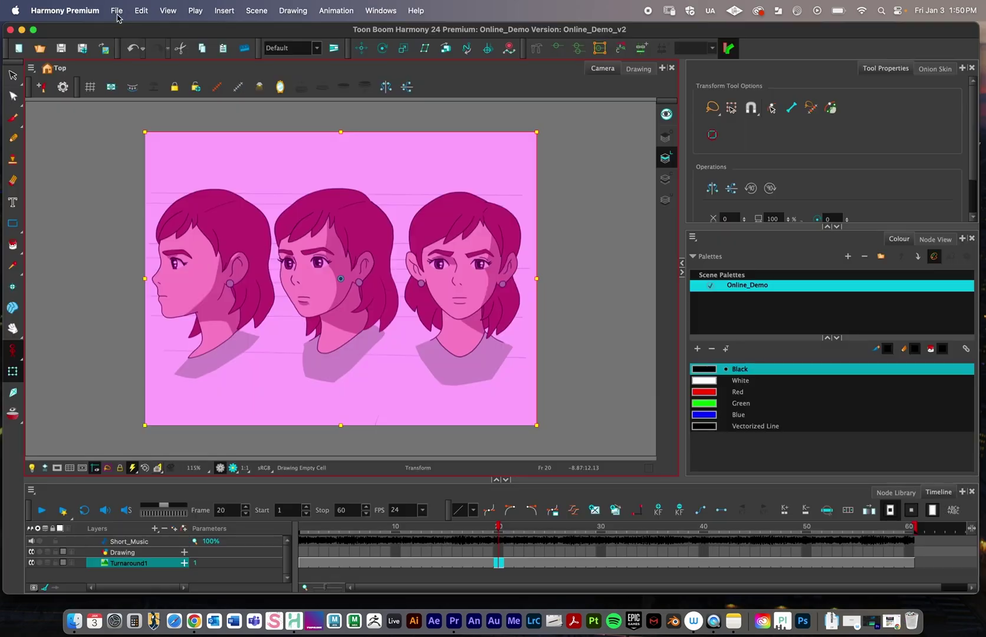
- Begin a Save As copy, cancel it, and reposition the Harmony window
click(117, 10)
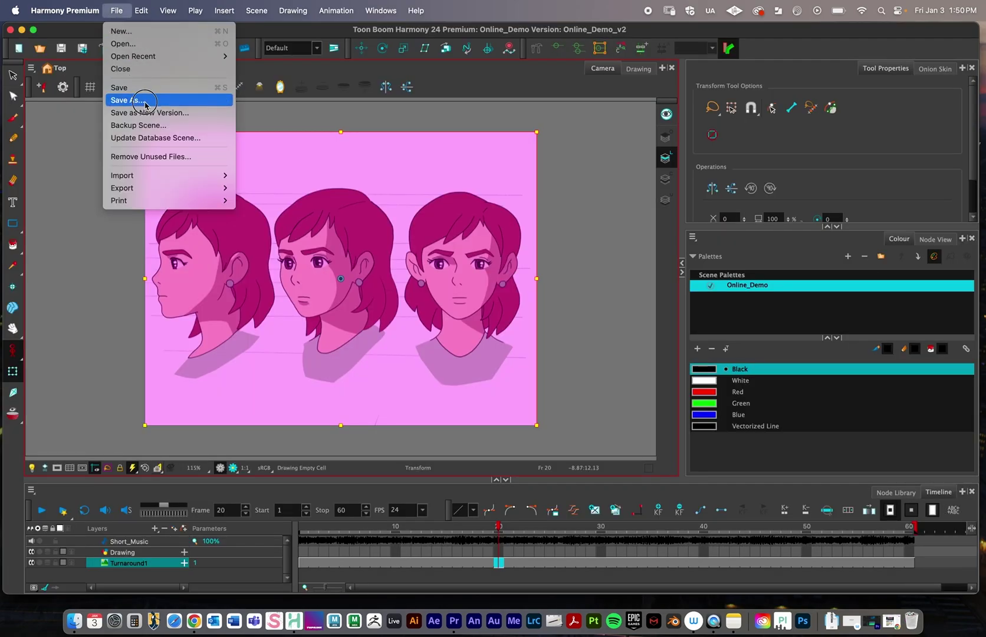
click(145, 101)
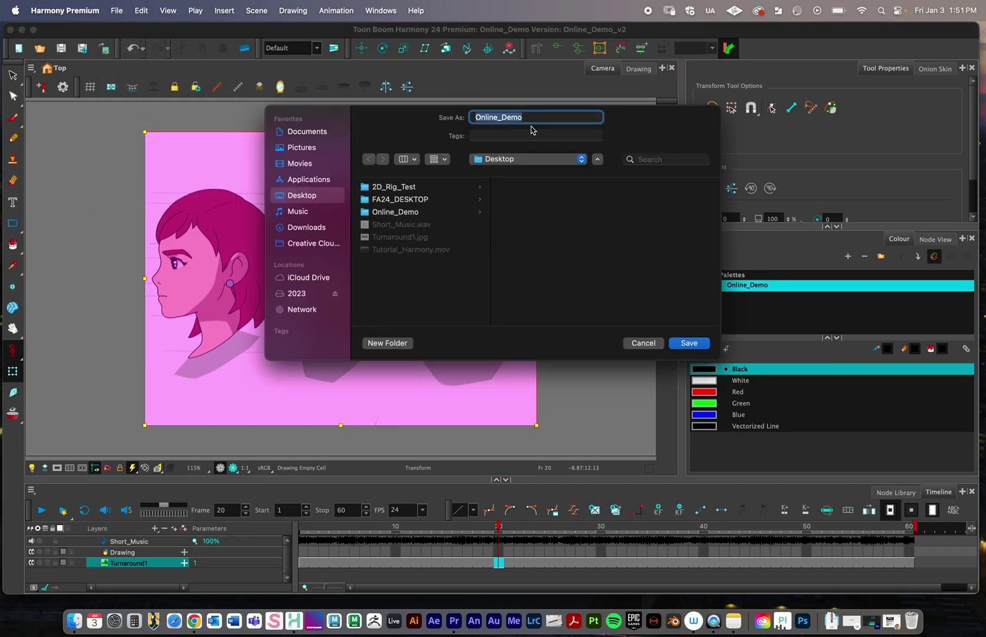
click(527, 117)
click(648, 344)
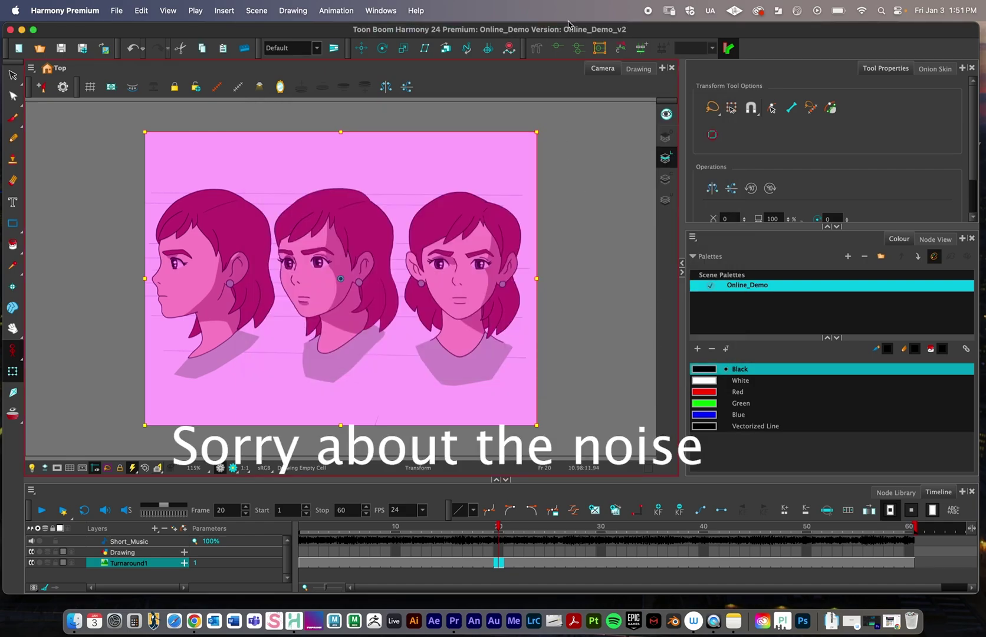
drag(564, 28, 516, 31)
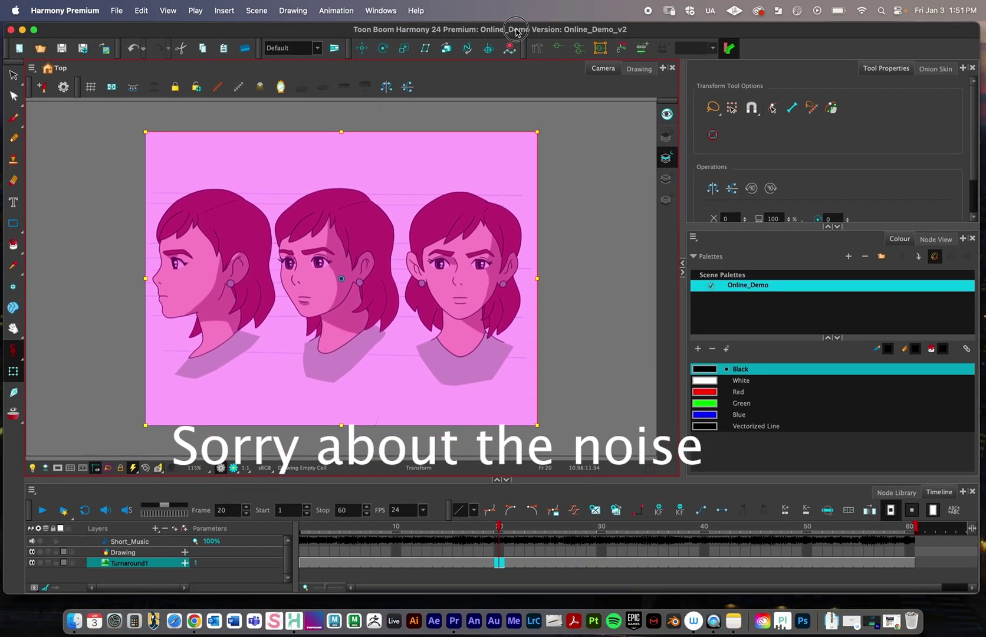
- Save the scene as Online_Demo_TEST on the Desktop, then minimize Harmony
click(116, 11)
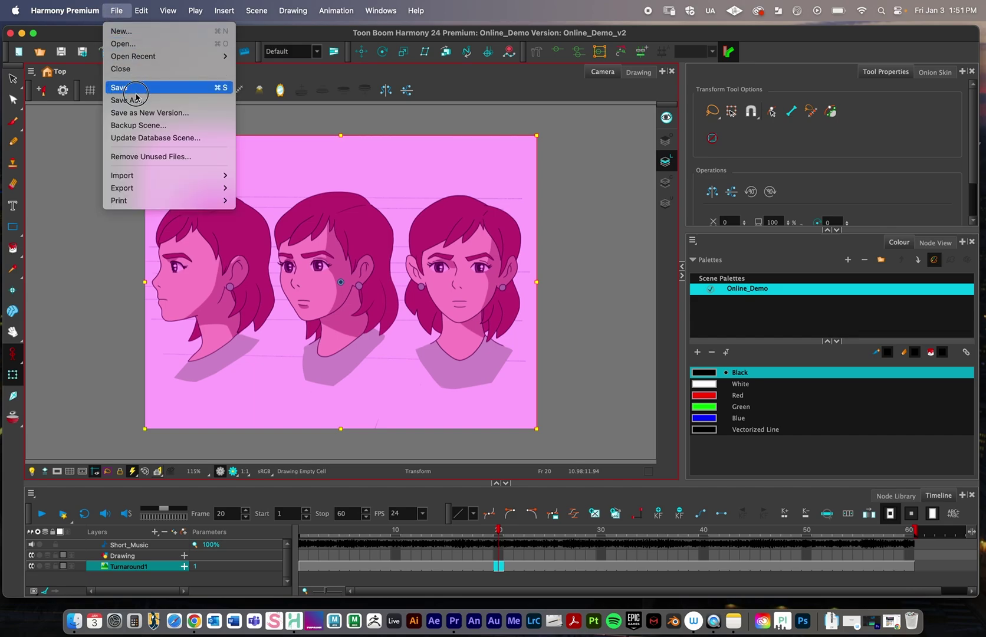
click(133, 99)
click(530, 119)
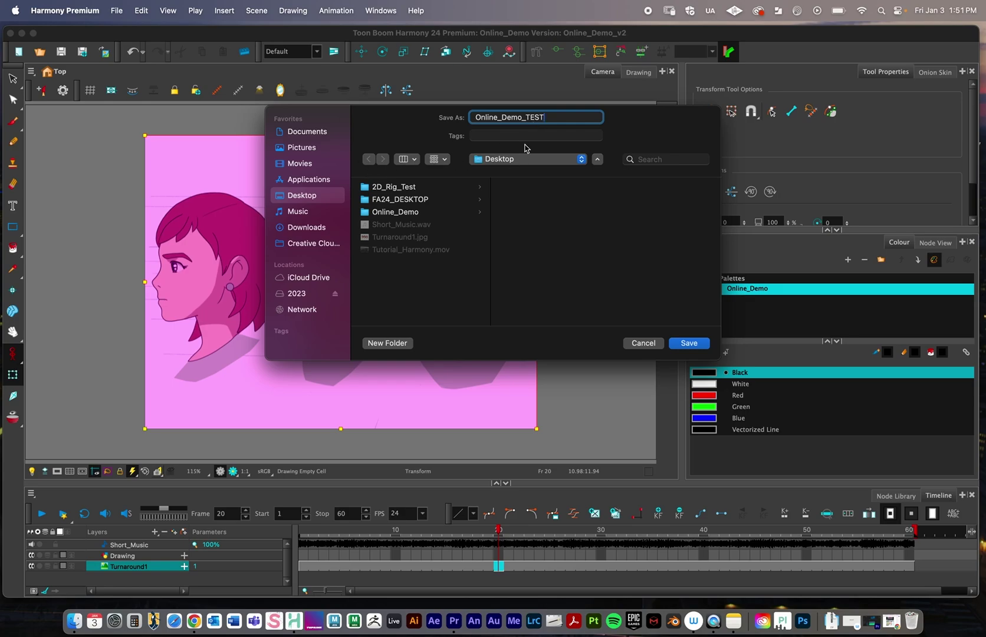
click(689, 343)
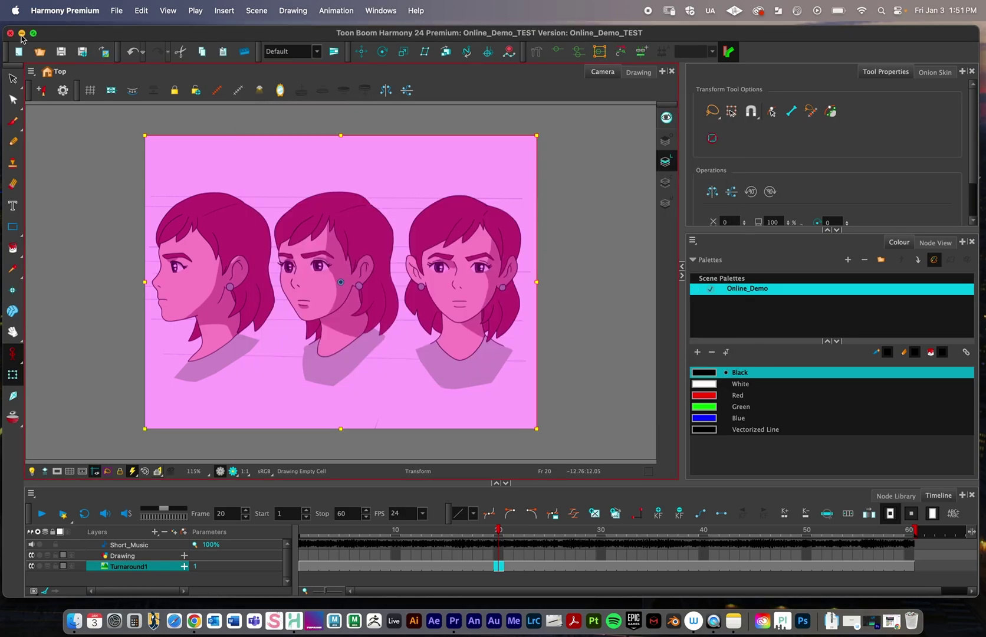
click(21, 33)
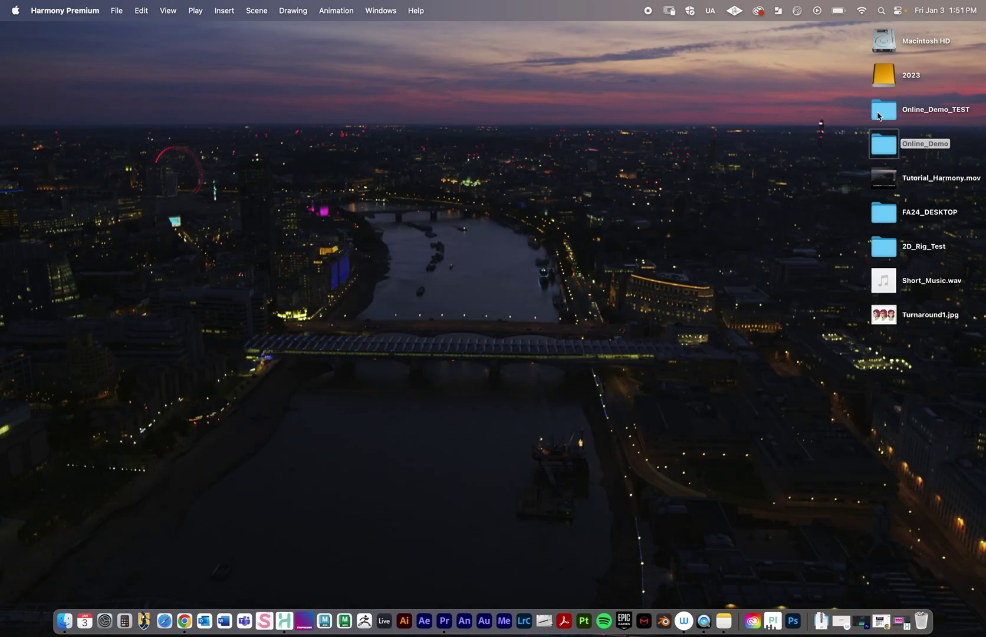
- Open the Online_Demo_TEST desktop folder, check its elements folder, and close the window
click(858, 112)
click(892, 113)
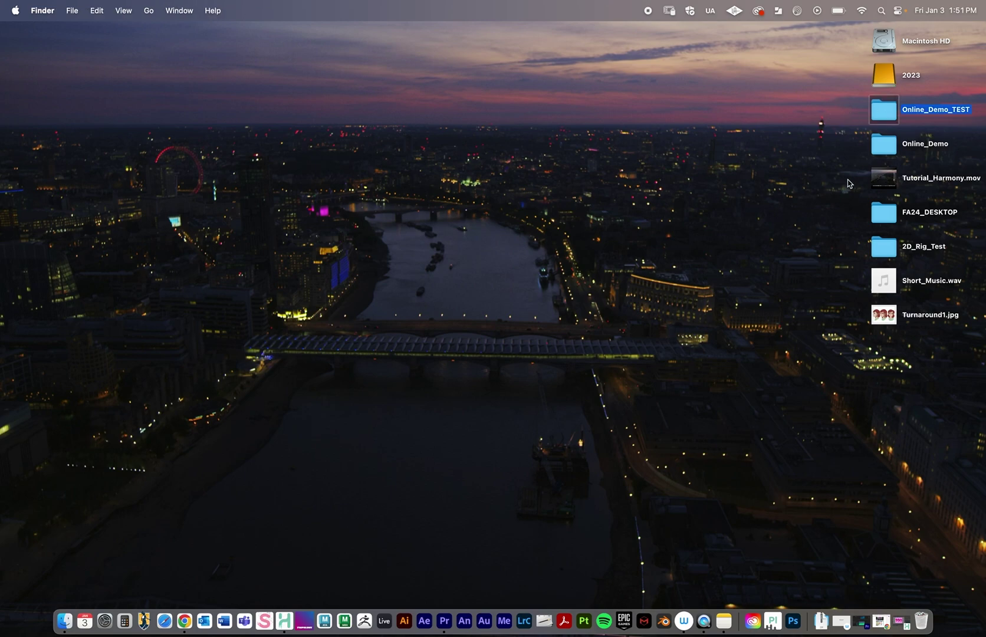
double_click(884, 111)
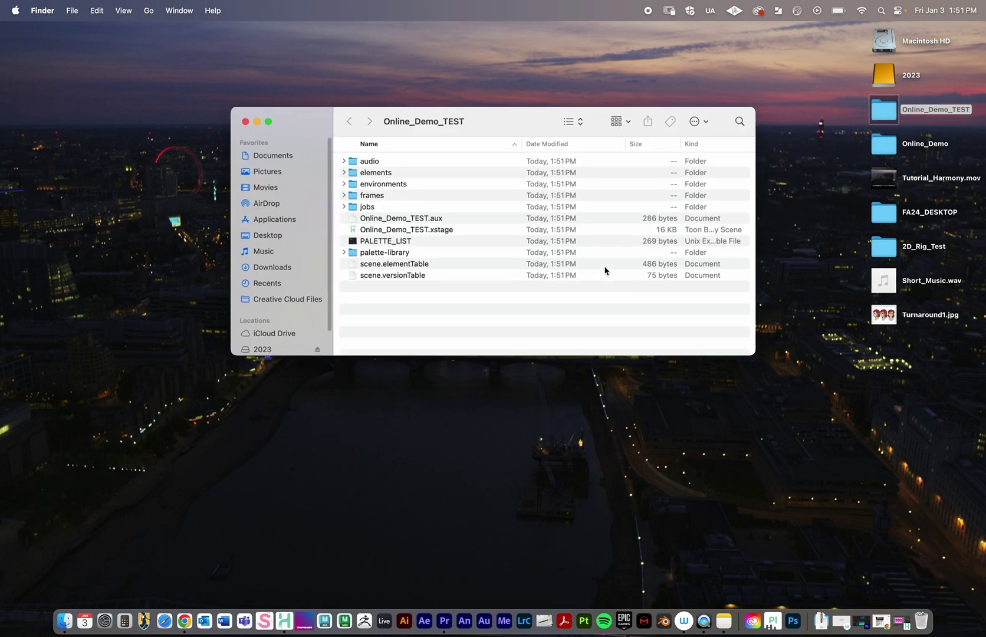
click(345, 172)
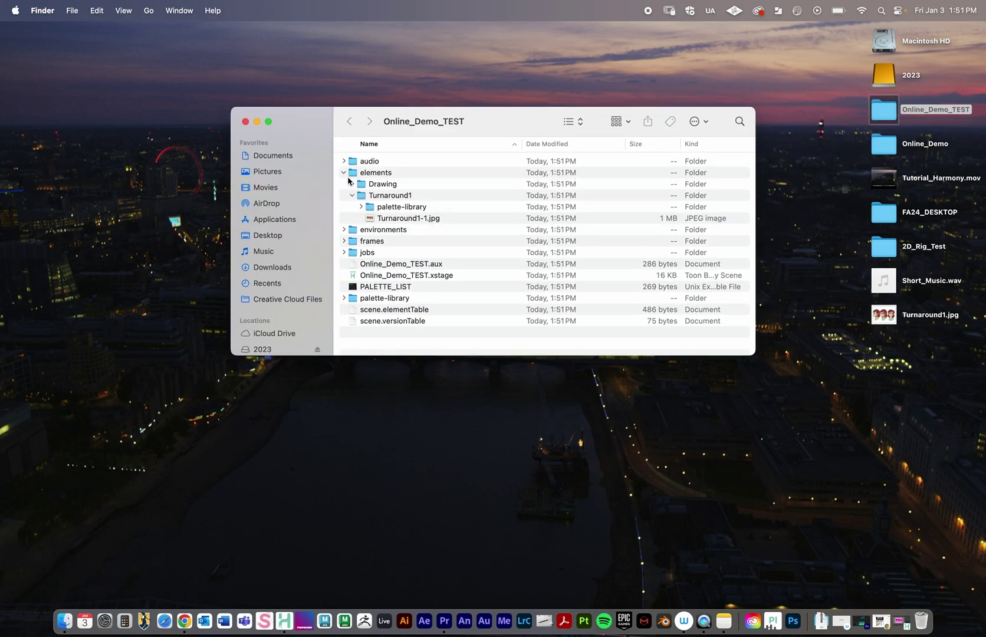
click(343, 172)
click(246, 121)
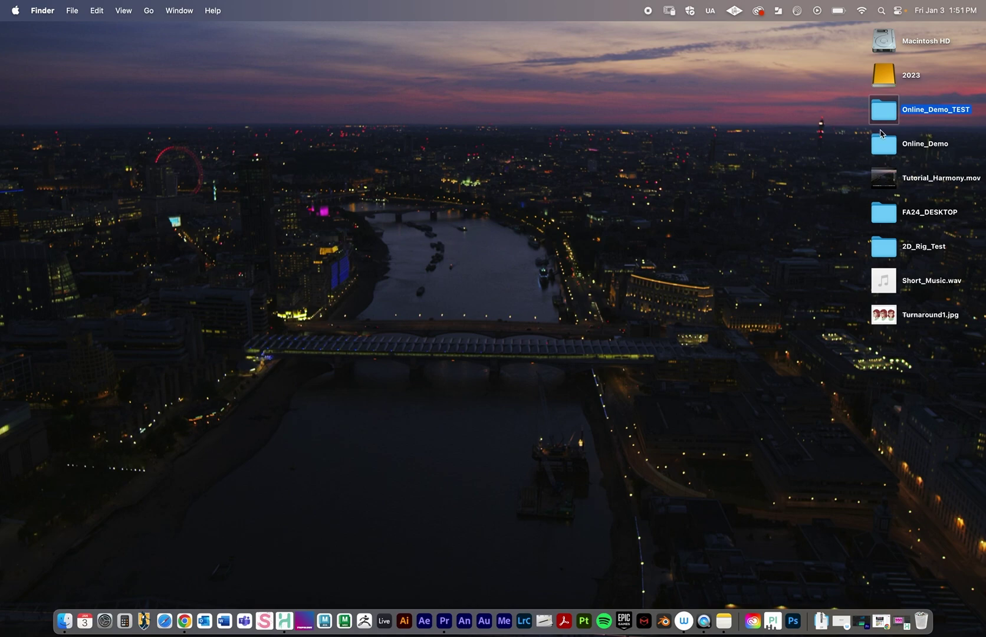
- Move Online_Demo_TEST to the Trash, then briefly open and close the Online_Demo folder
right_click(888, 116)
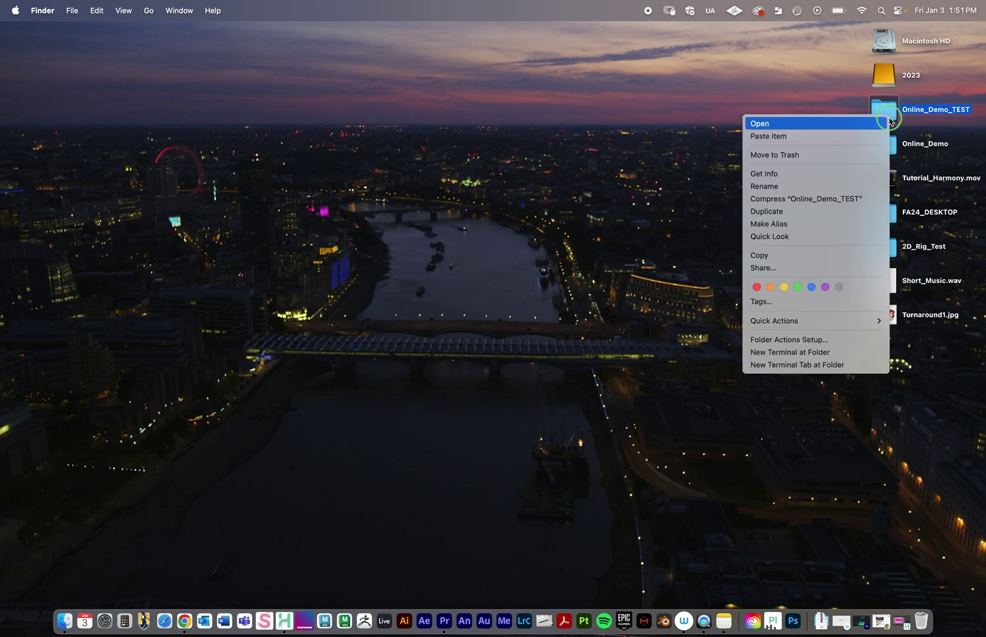
click(843, 155)
double_click(884, 111)
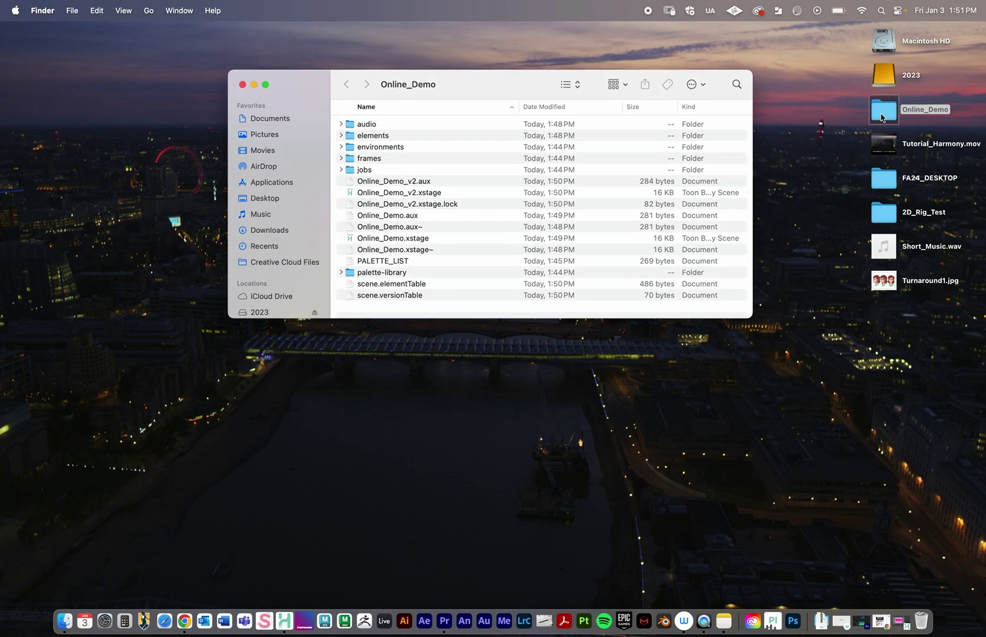
click(243, 85)
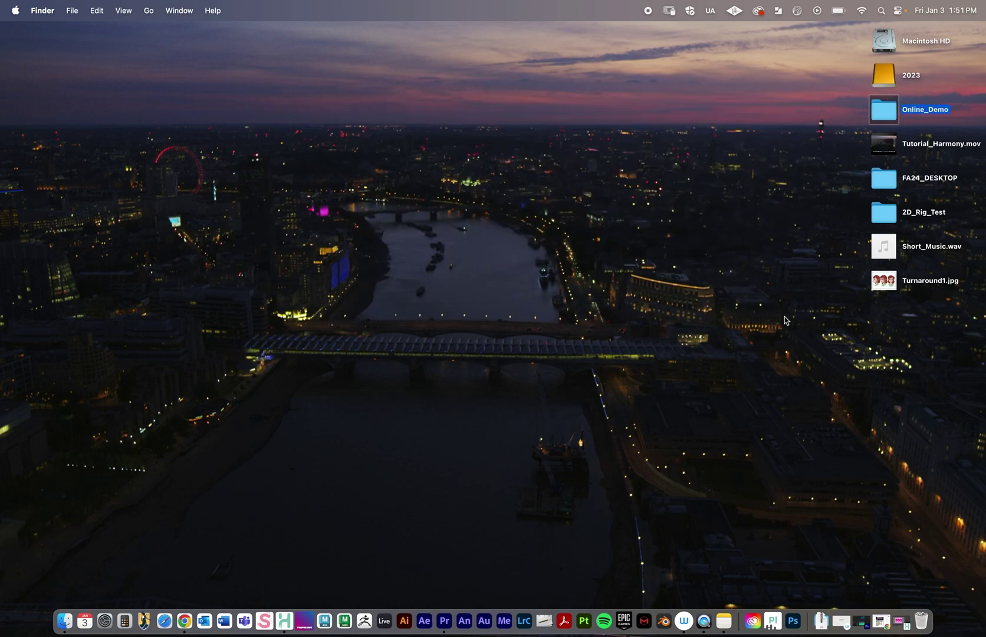
click(576, 135)
- Reopen Online_Demo, try opening Online_Demo_v2.aux, dismiss the warning, and close the window
double_click(886, 110)
double_click(370, 182)
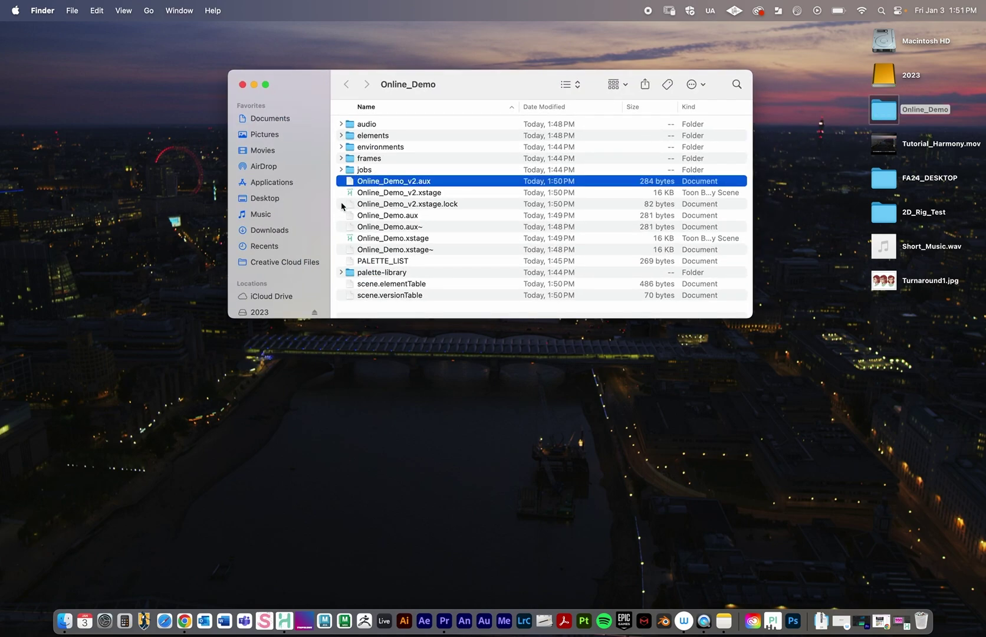
click(493, 297)
drag(316, 83, 255, 93)
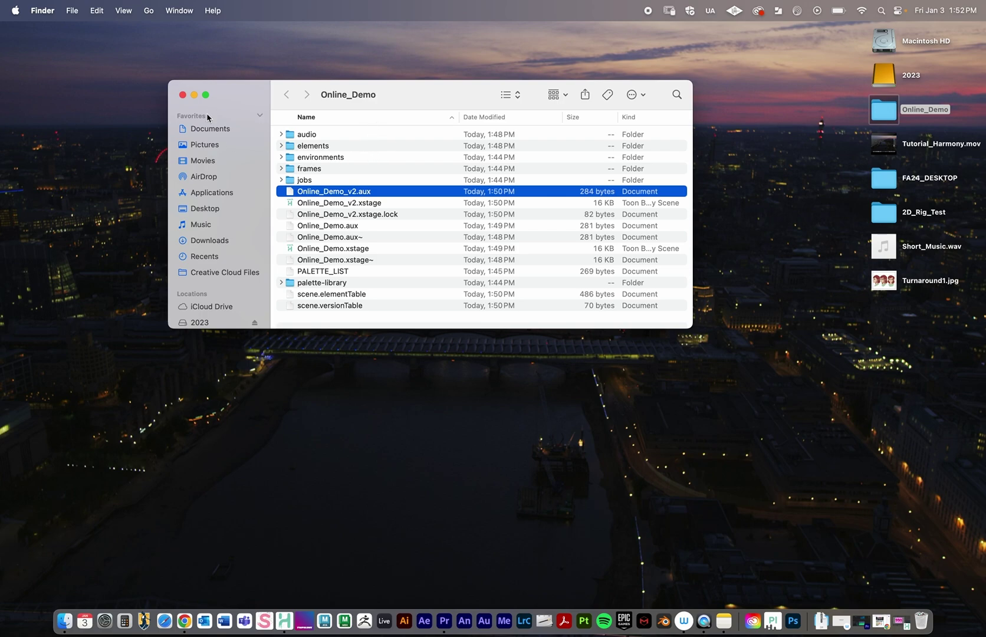
click(183, 95)
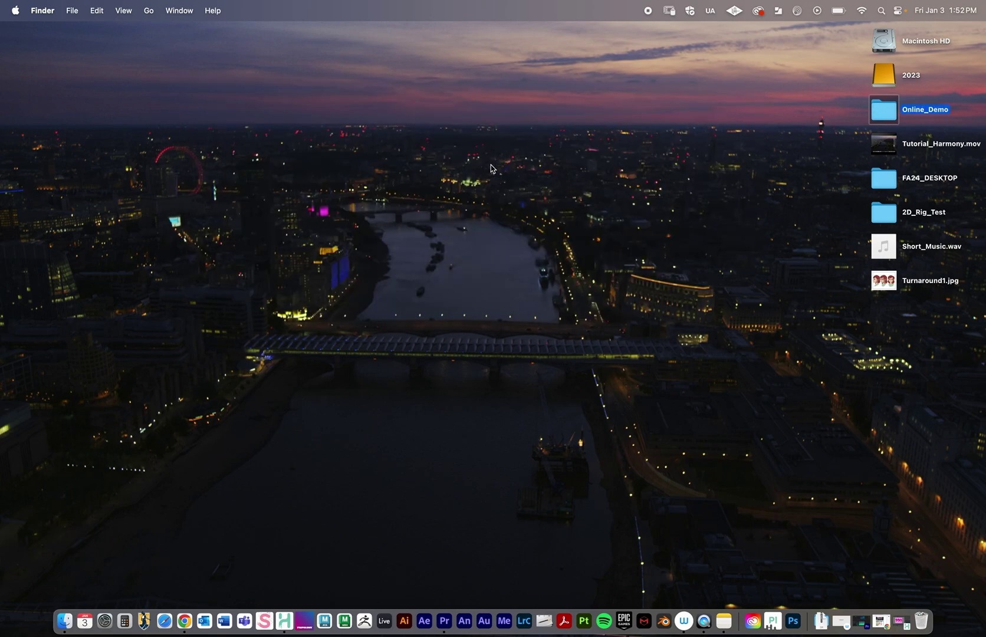
- Reopen Online_Demo, expand and collapse the frames folder, and close the window
double_click(884, 110)
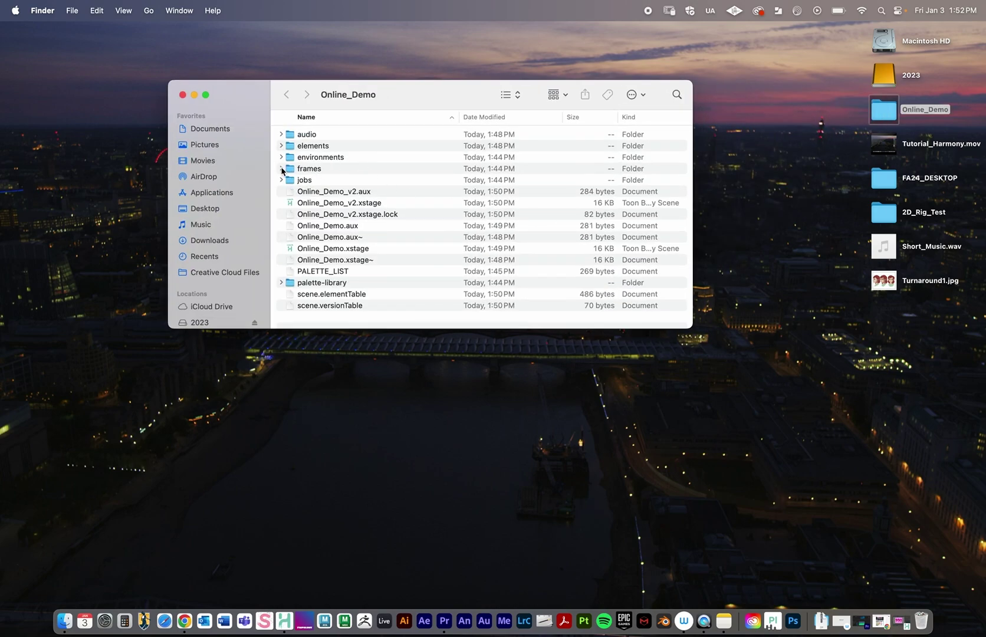
click(302, 171)
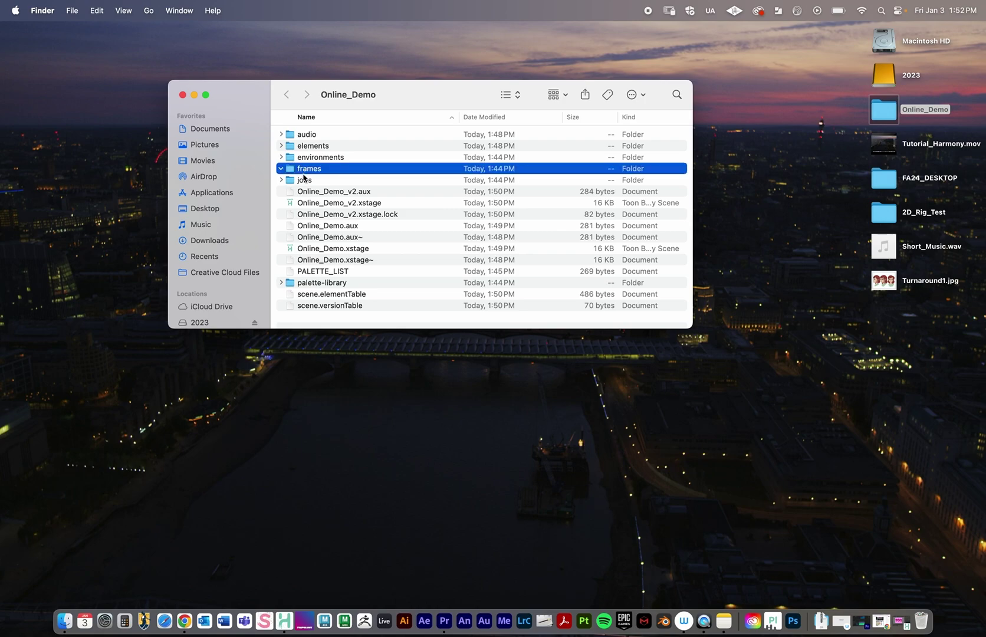
click(282, 170)
click(282, 170)
click(182, 94)
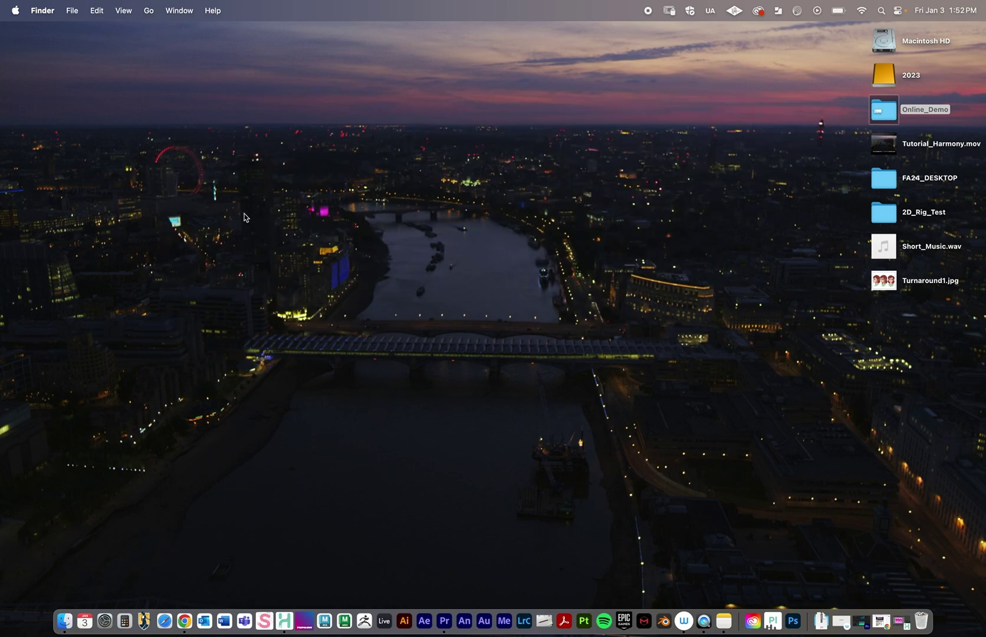
- Compress the desktop Online_Demo folder into Online_Demo.zip
right_click(885, 109)
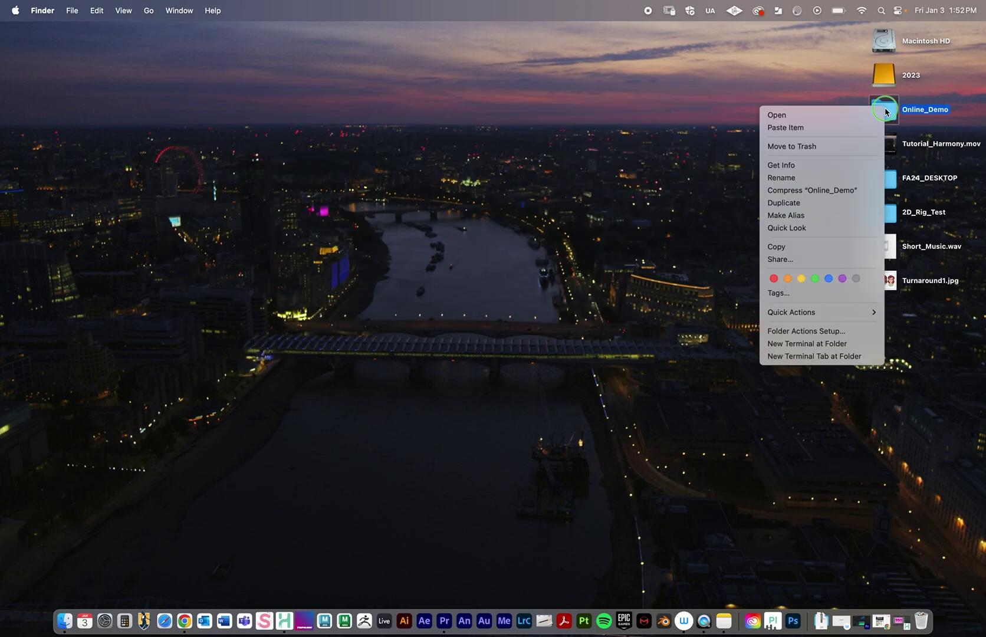
click(810, 190)
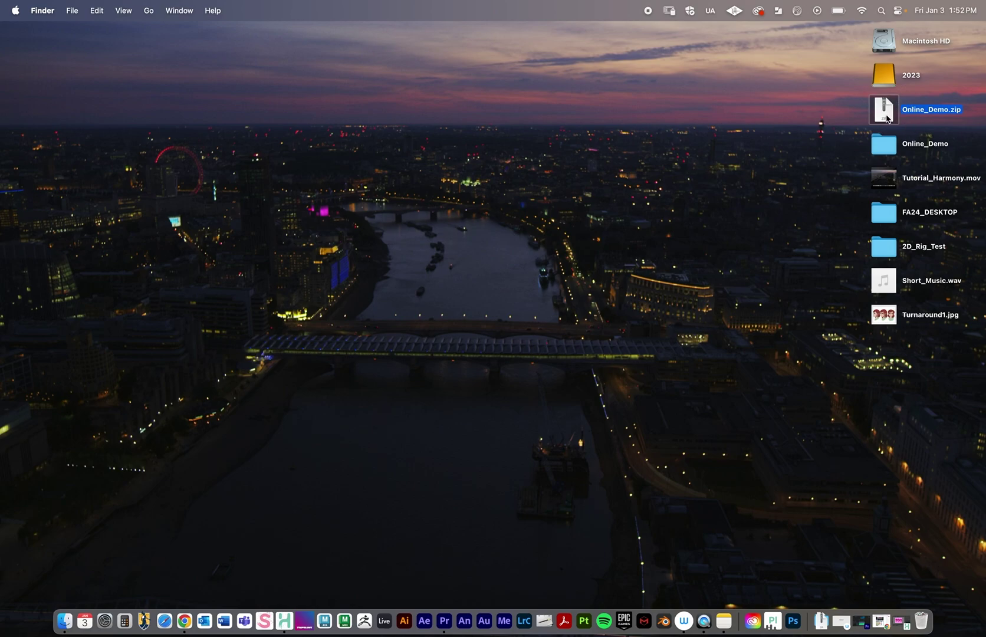
- Create and open a 2025_BACKUPS folder on the 2023 drive
double_click(876, 71)
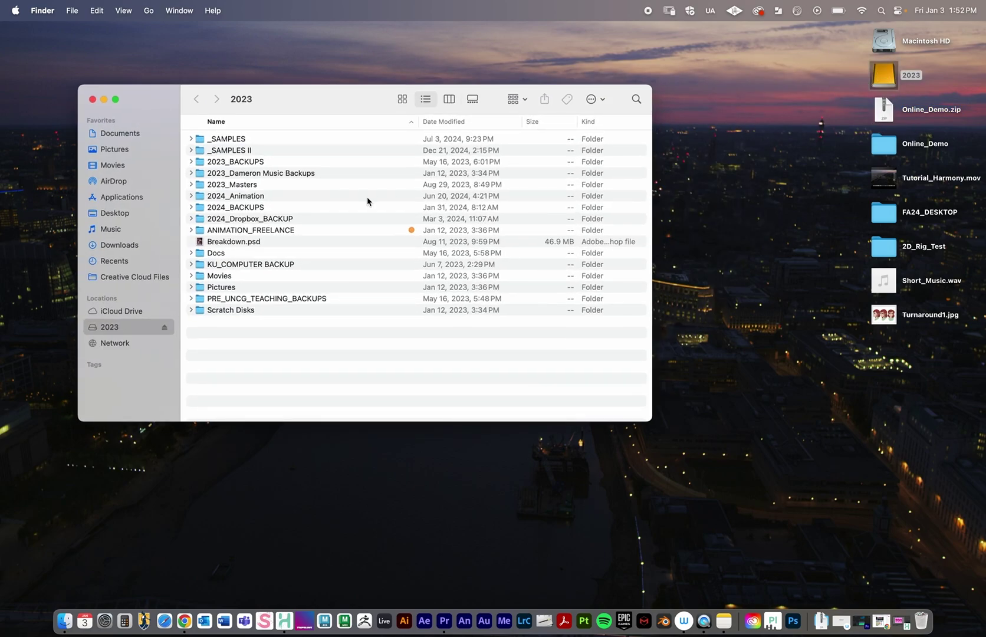
right_click(245, 341)
click(264, 351)
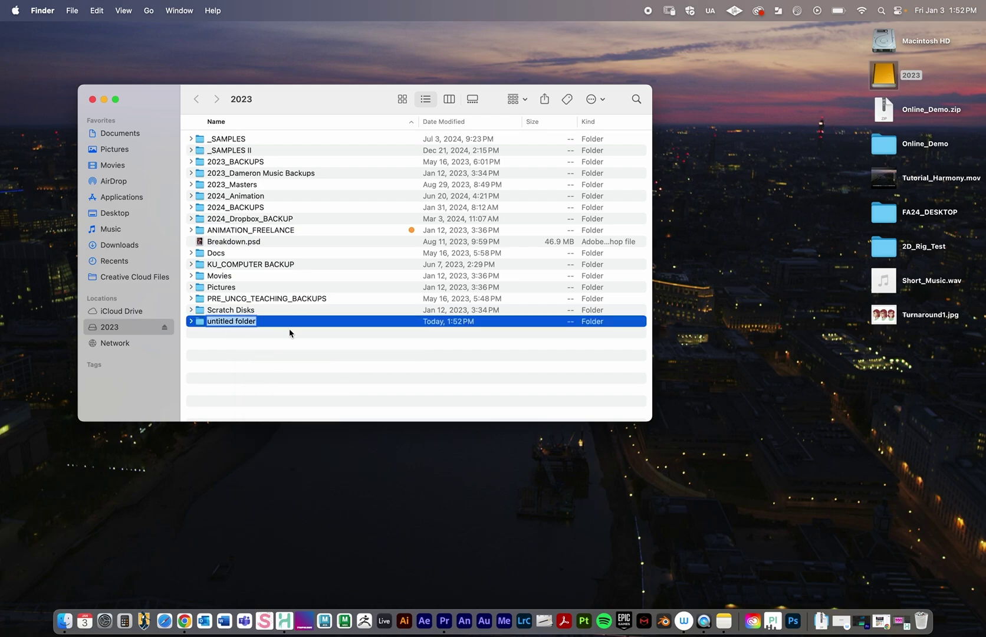
text(2025_BACKUPS)
key(Return)
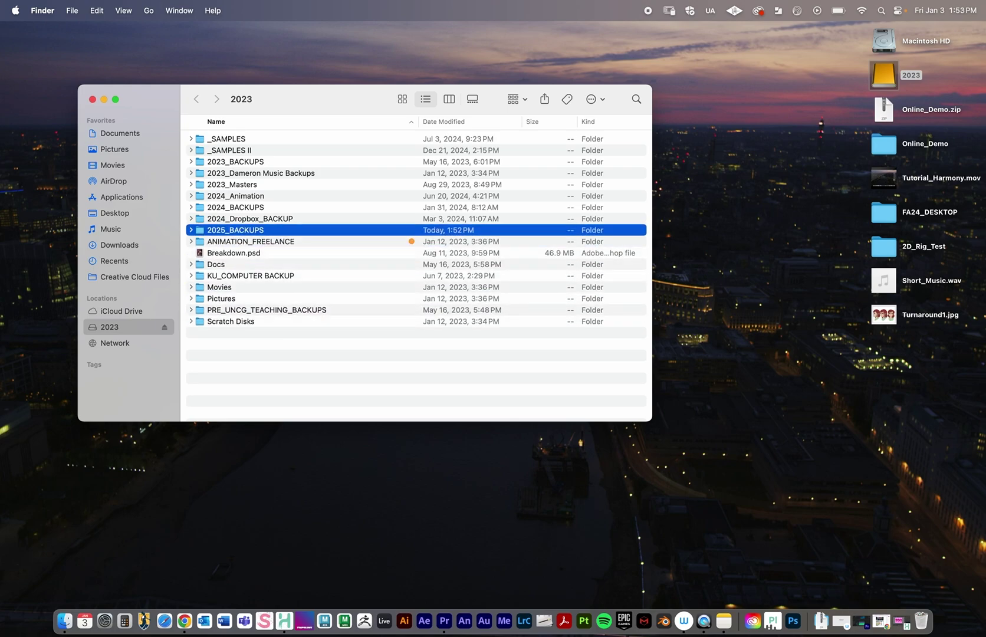
double_click(250, 231)
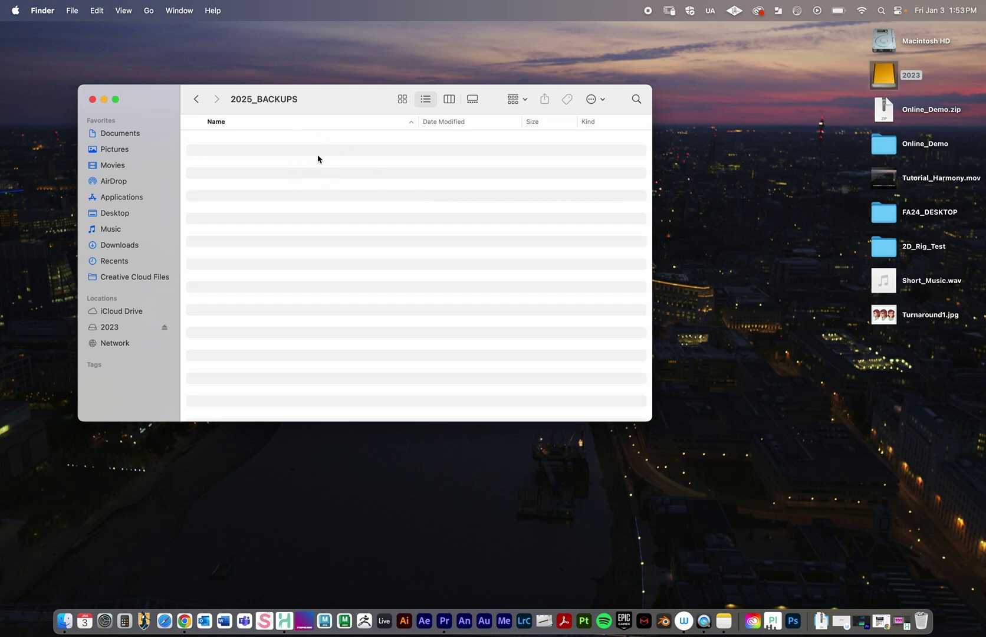
- Create a 1_3_2025 folder inside 2025_BACKUPS and paste Online_Demo.zip into it
right_click(261, 158)
click(267, 159)
text(1)
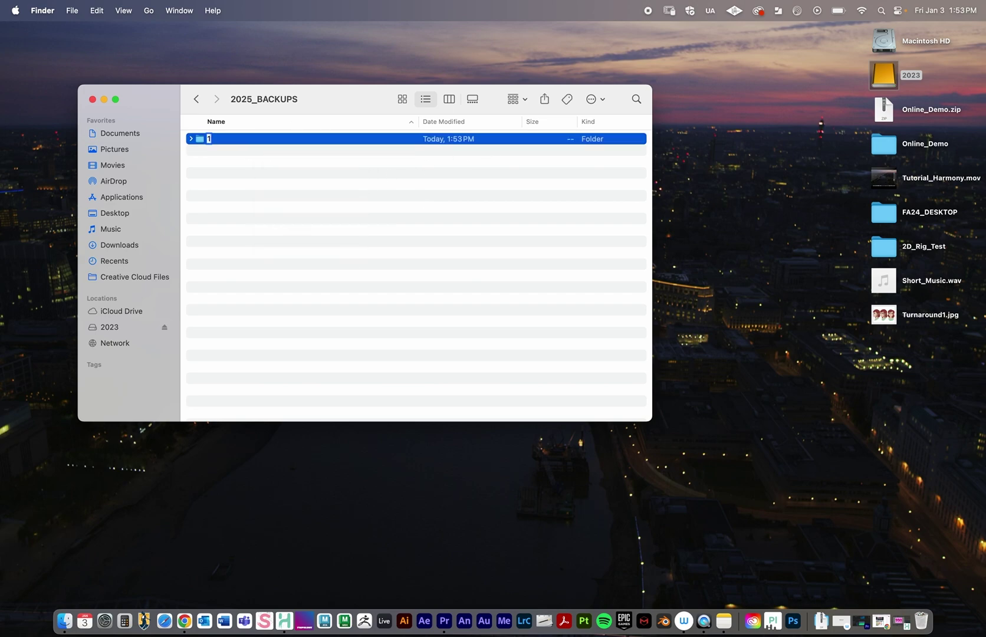
text(_3_2025)
key(Return)
double_click(219, 139)
key(super+v)
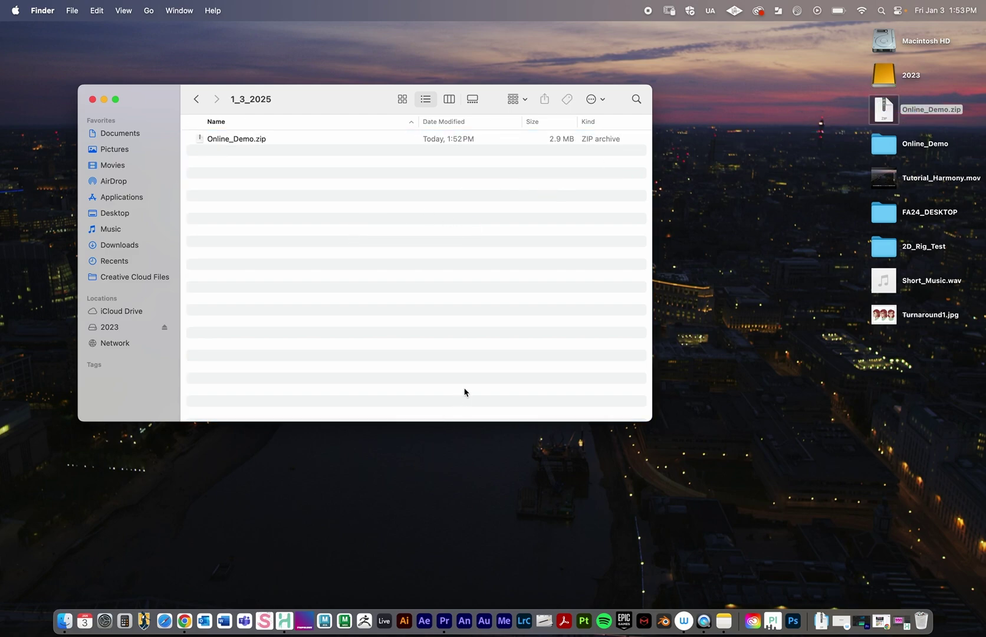
- Check that 1_3_2025 holds Online_Demo.zip, then close the 2025_BACKUPS window
click(196, 99)
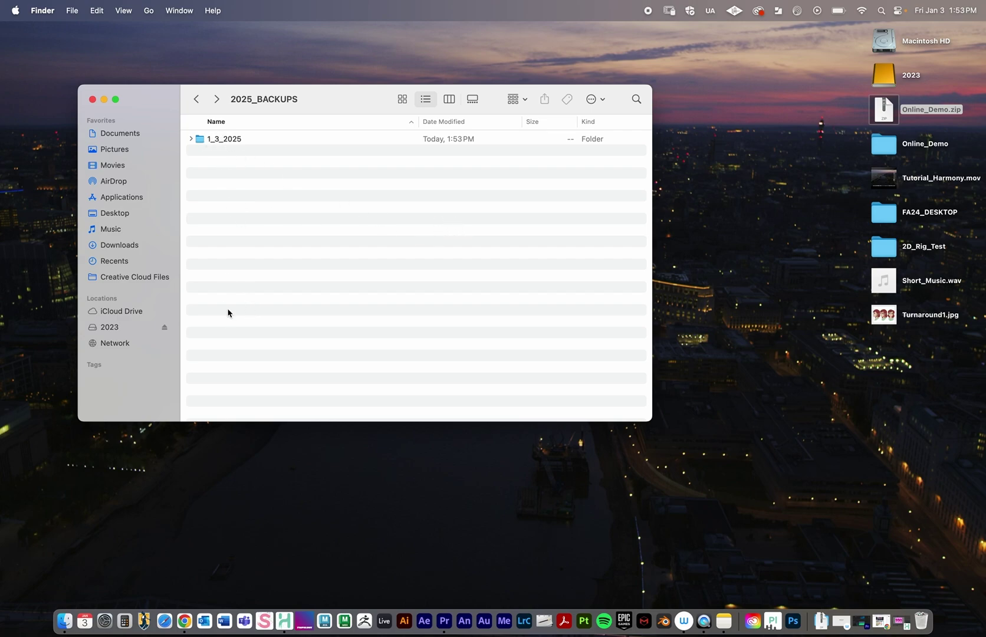
click(883, 143)
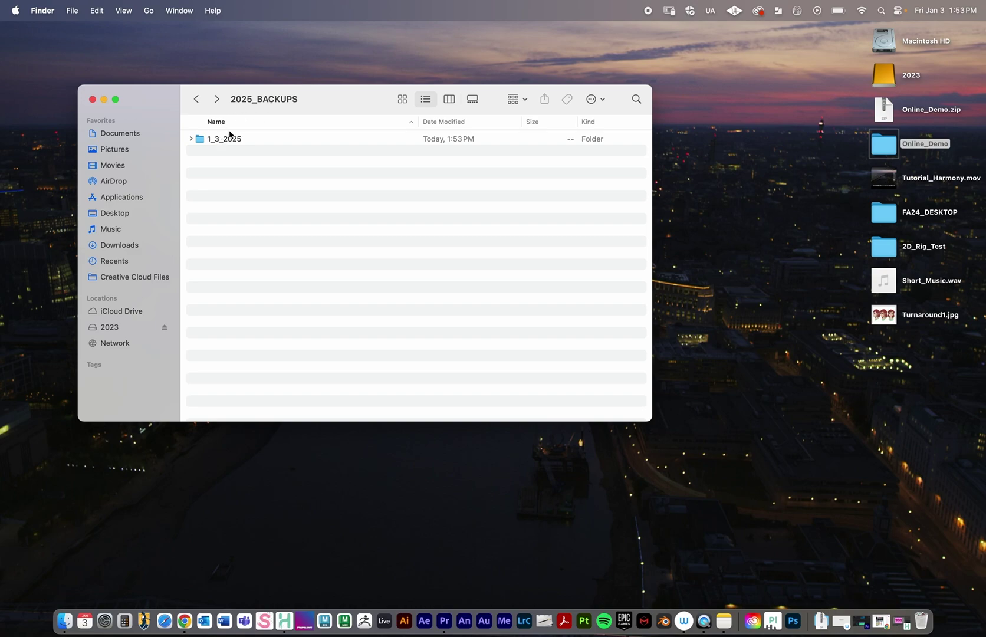
click(190, 140)
click(191, 139)
click(92, 99)
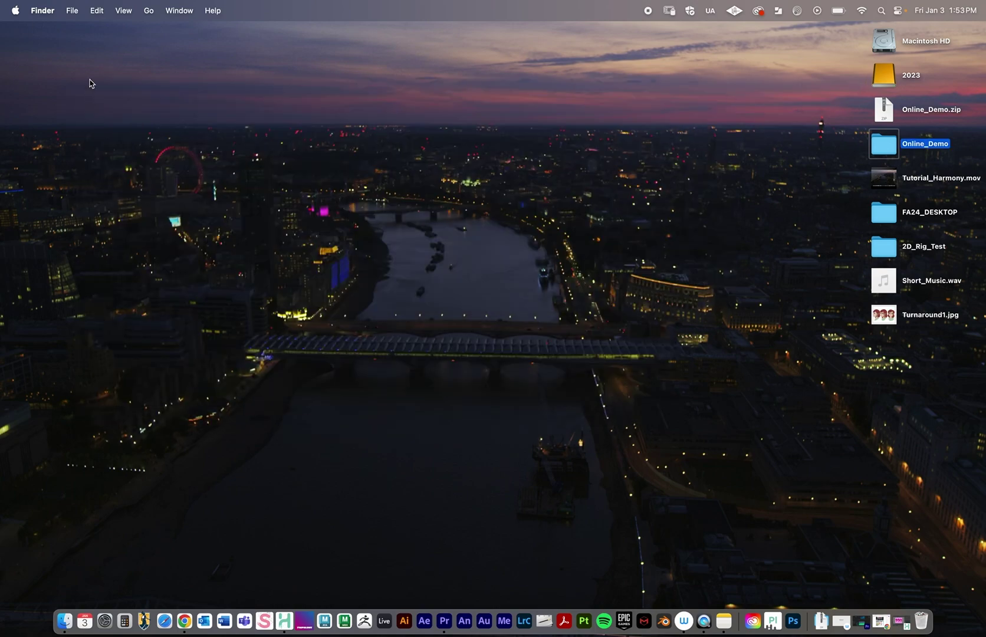